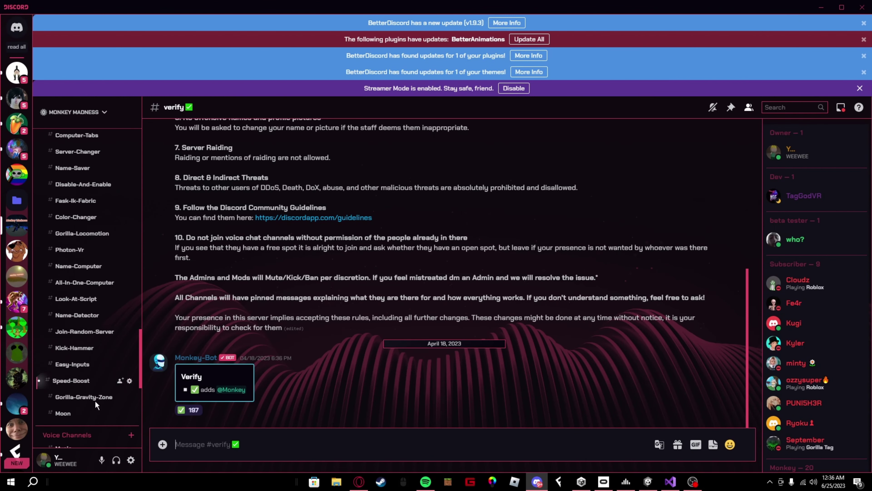
Step: Switch to the Unity project and inspect the EnemyController script in the Scripts folder
{"action": "scroll", "coordinate": [87, 273], "scroll_direction": "up", "scroll_amount": 3}
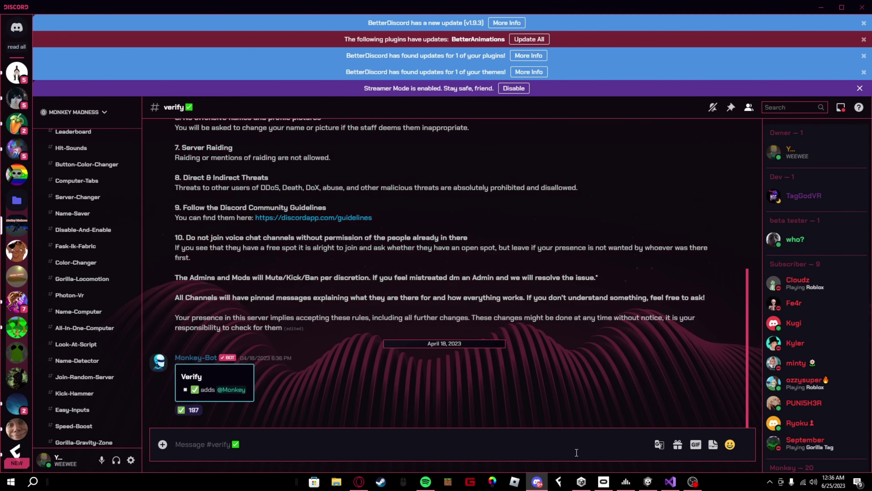
{"action": "left_click", "coordinate": [647, 484]}
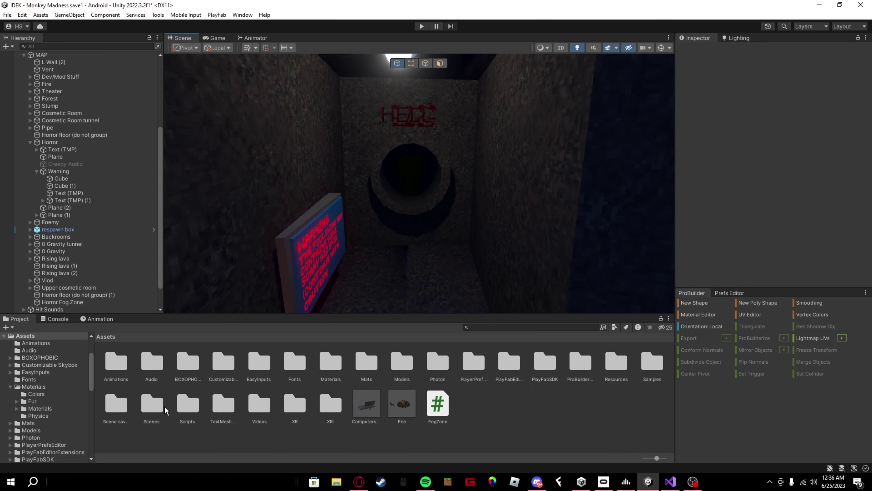
{"action": "double_click", "coordinate": [178, 409]}
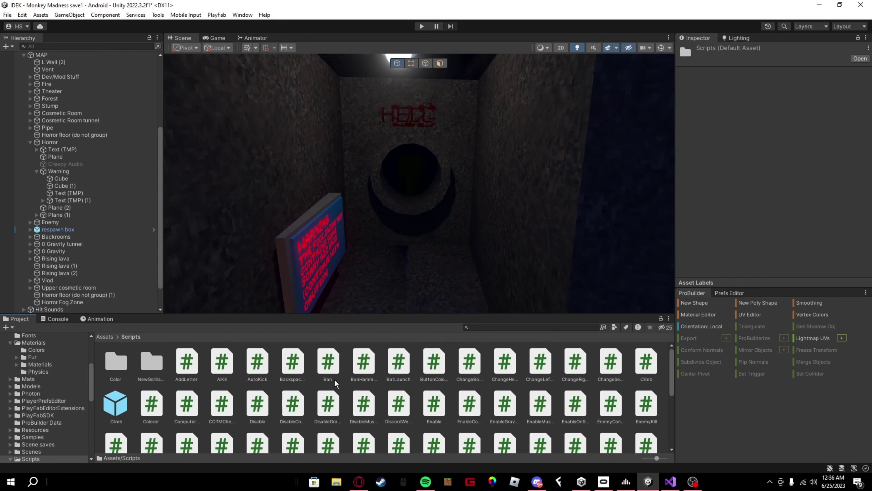
{"action": "left_click", "coordinate": [611, 404]}
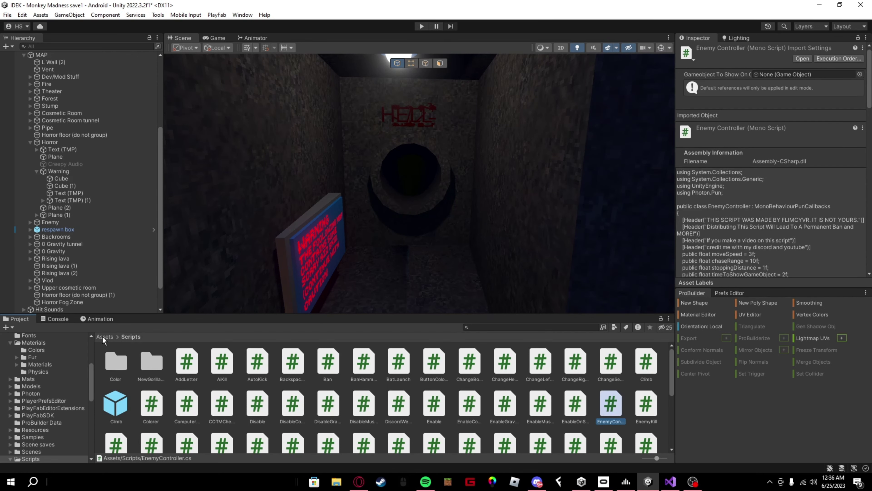
Step: Move the FogZone script from the Assets root into the Scripts folder
{"action": "left_click", "coordinate": [104, 337]}
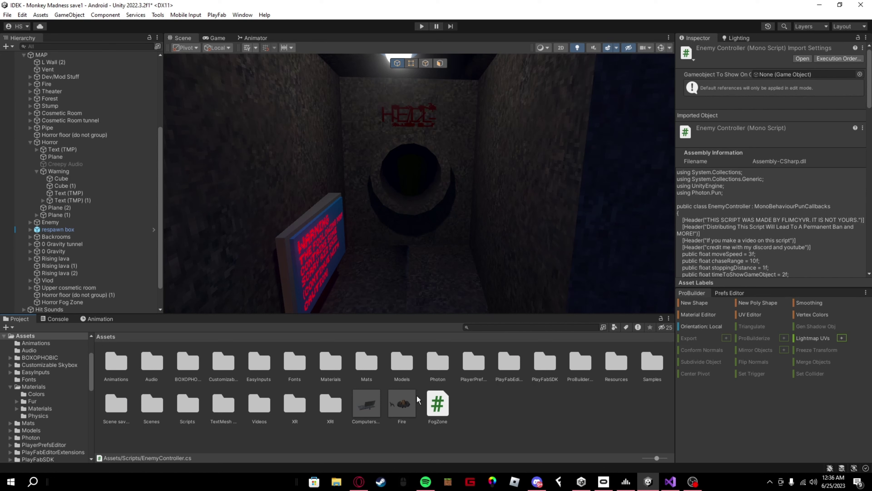
{"action": "left_click_drag", "start_coordinate": [436, 406], "coordinate": [236, 384]}
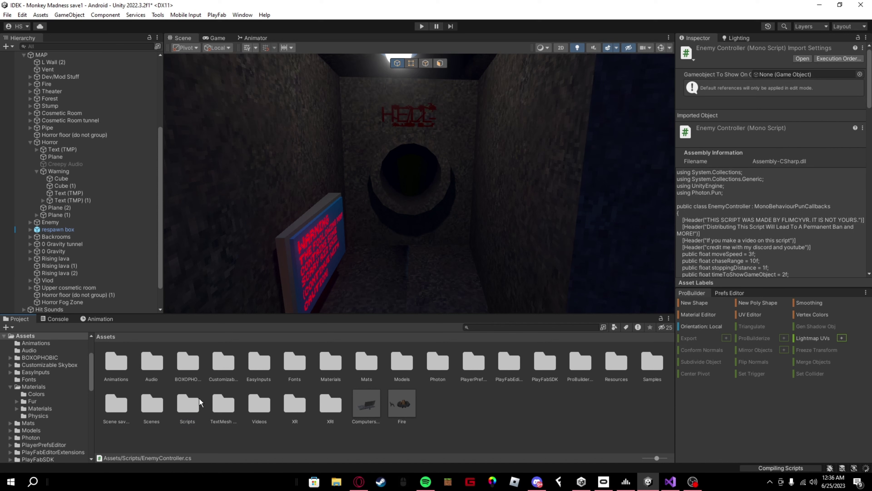
{"action": "mouse_move", "coordinate": [495, 218]}
{"action": "right_mouse_down"}
{"action": "mouse_move", "coordinate": [535, 179]}
{"action": "mouse_move", "coordinate": [436, 181]}
{"action": "mouse_move", "coordinate": [407, 239]}
{"action": "mouse_move", "coordinate": [572, 221]}
{"action": "mouse_move", "coordinate": [502, 224]}
{"action": "right_mouse_up"}
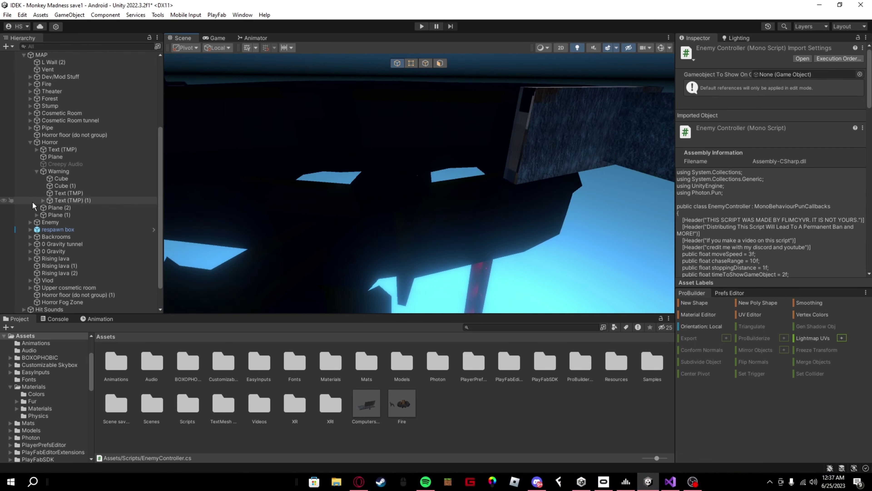
Step: Select the Enemy object, expand its children, and bring its monkey model into view in the scene
{"action": "left_click", "coordinate": [50, 222]}
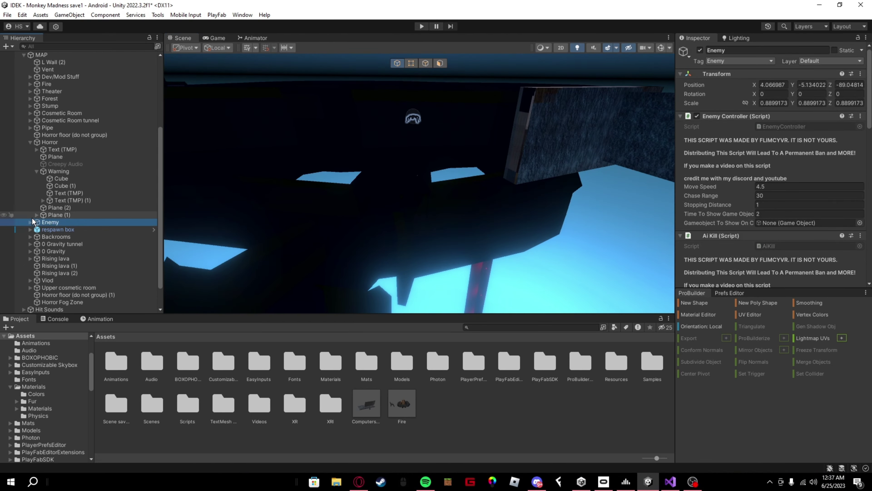
{"action": "left_click", "coordinate": [30, 223]}
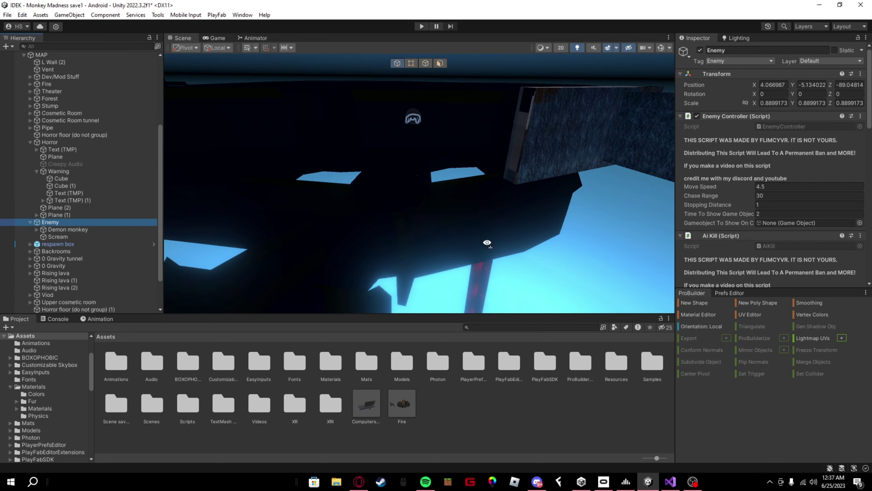
{"action": "right_click_drag", "start_coordinate": [487, 242], "coordinate": [442, 205]}
{"action": "key", "text": "w"}
{"action": "key", "text": "s"}
{"action": "key", "text": "w"}
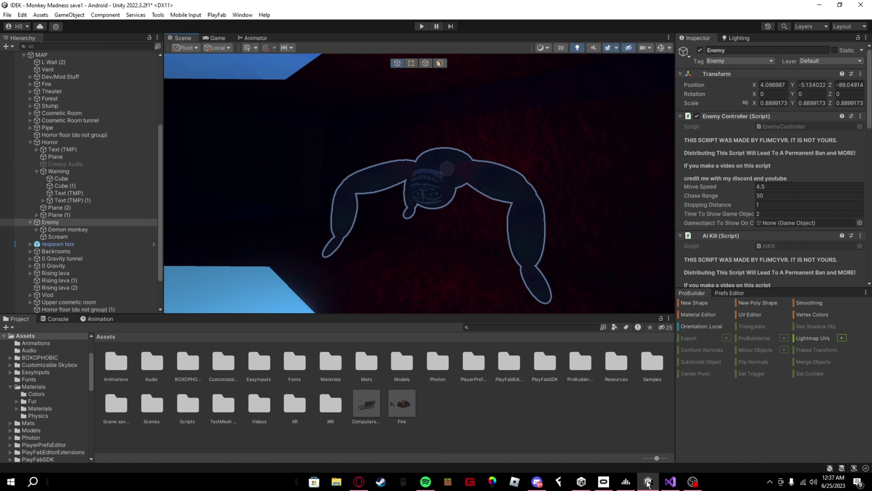
Step: Inspect the Demon monkey object, reveal its children, and reselect the parent Enemy object
{"action": "mouse_move", "coordinate": [537, 481]}
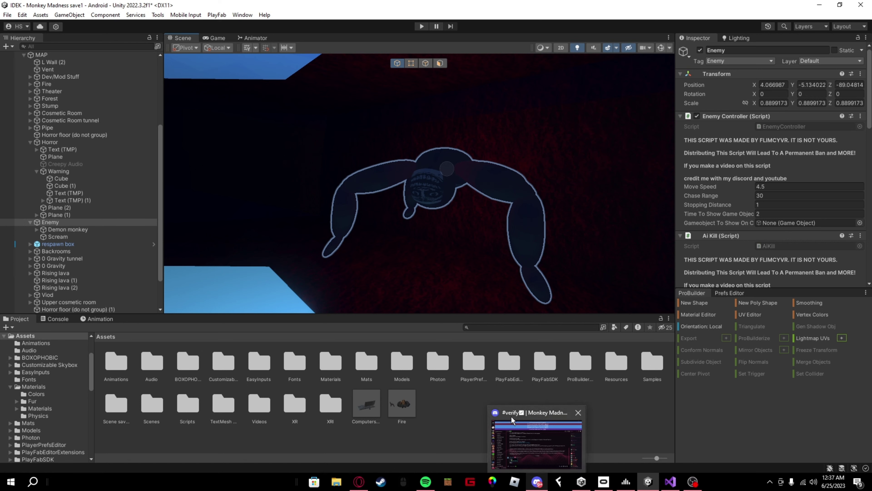
{"action": "left_click", "coordinate": [439, 401]}
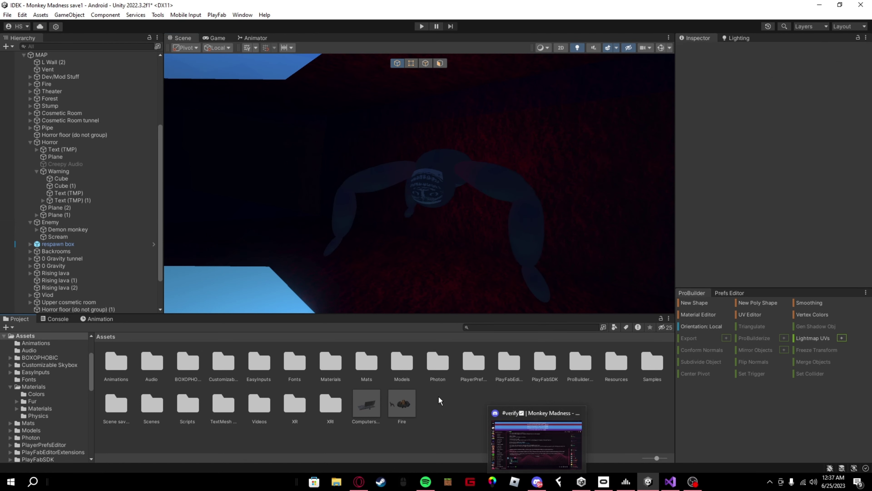
{"action": "left_click", "coordinate": [60, 229]}
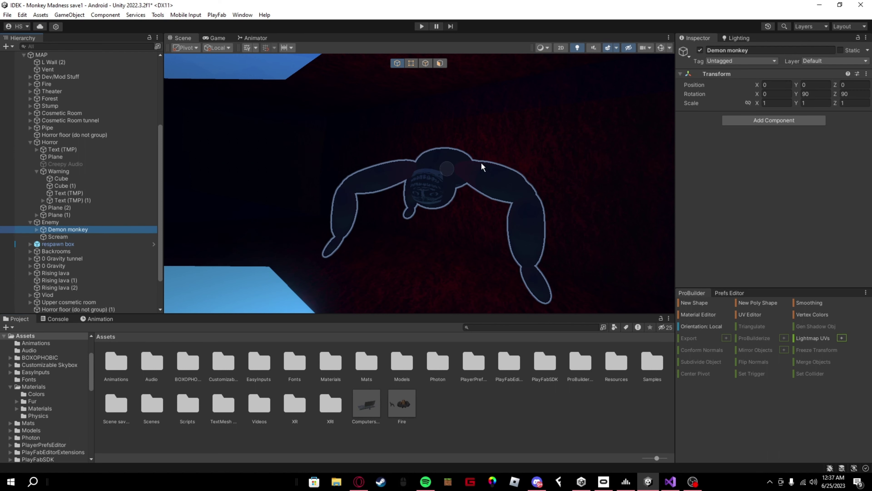
{"action": "left_click", "coordinate": [36, 230]}
{"action": "left_click", "coordinate": [52, 222]}
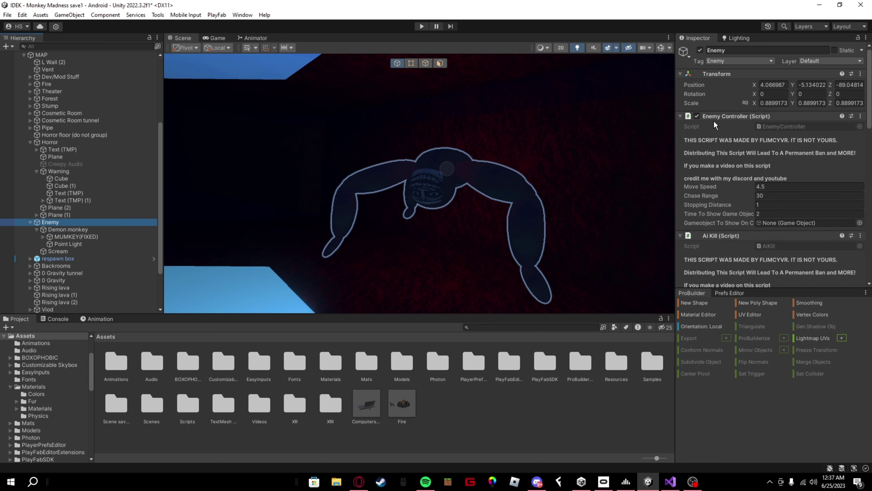
Step: Collapse the Enemy's component sections and examine only the Enemy Controller script's settings
{"action": "left_click", "coordinate": [688, 119]}
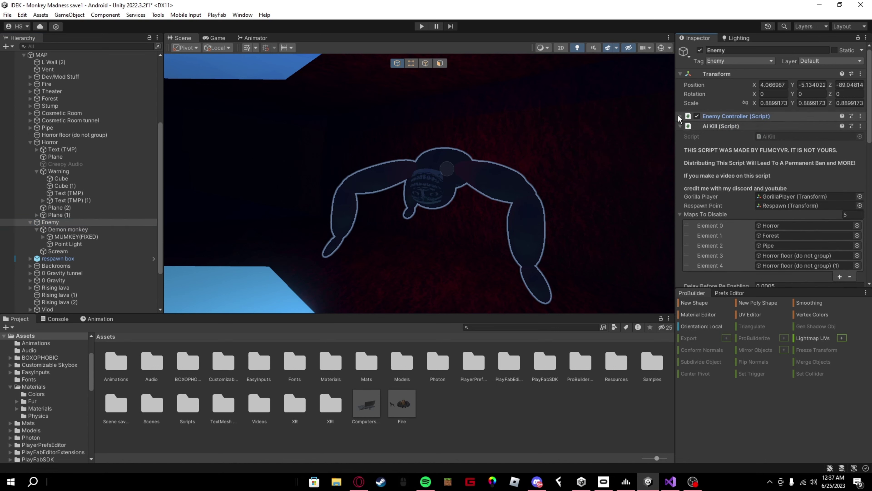
{"action": "left_click", "coordinate": [684, 126]}
{"action": "left_click", "coordinate": [680, 167]}
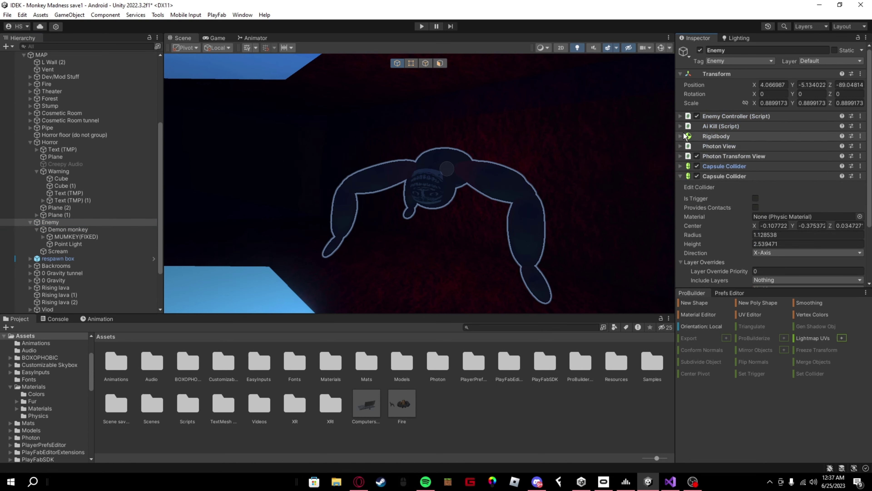
{"action": "left_click", "coordinate": [682, 117]}
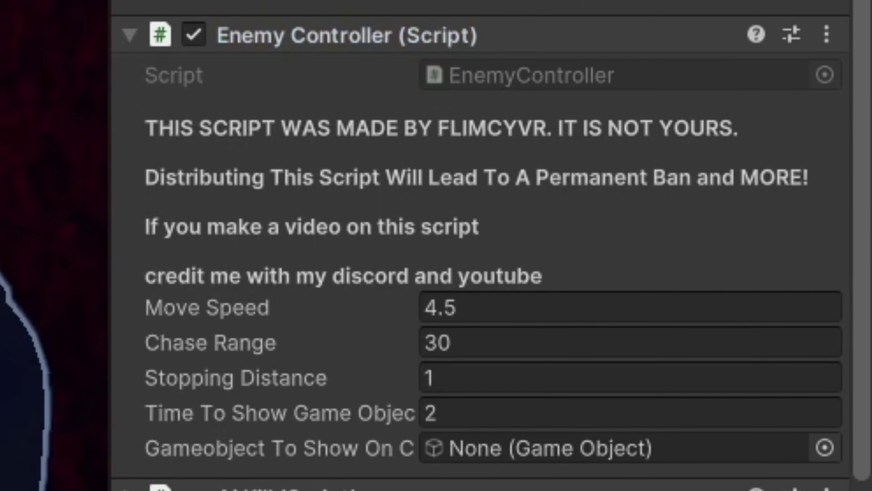
{"action": "right_click_drag", "start_coordinate": [93, 426], "coordinate": [88, 425]}
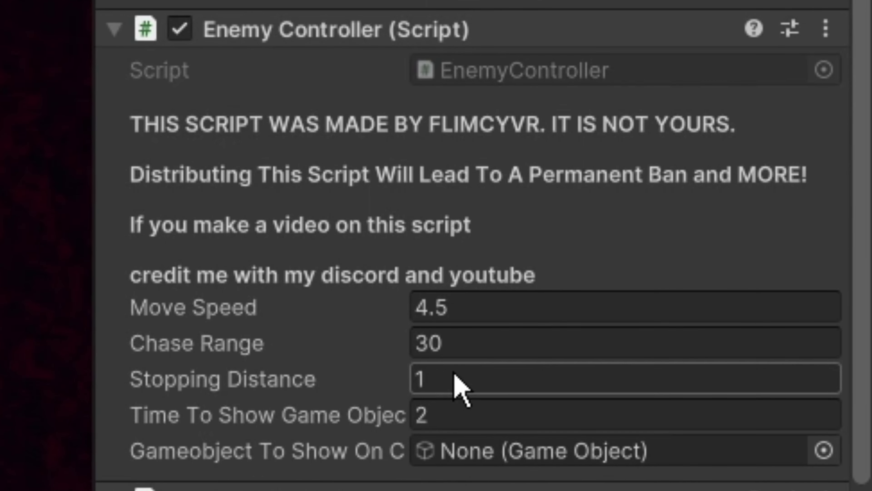
Step: Expand the Enemy's Ai Kill script and examine its Gorilla Player, Respawn Point and Maps To Disable fields
{"action": "scroll", "coordinate": [412, 371], "scroll_direction": "down", "scroll_amount": 3}
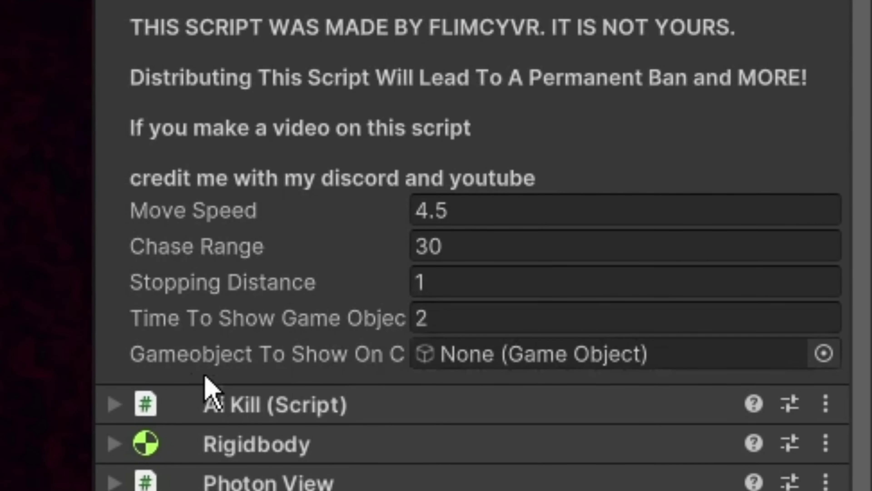
{"action": "left_click", "coordinate": [113, 405]}
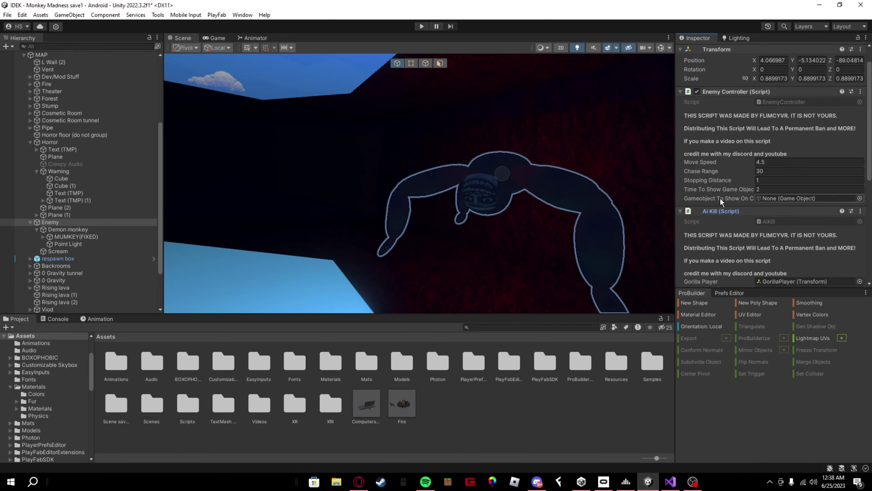
{"action": "scroll", "coordinate": [721, 201], "scroll_direction": "down", "scroll_amount": 2}
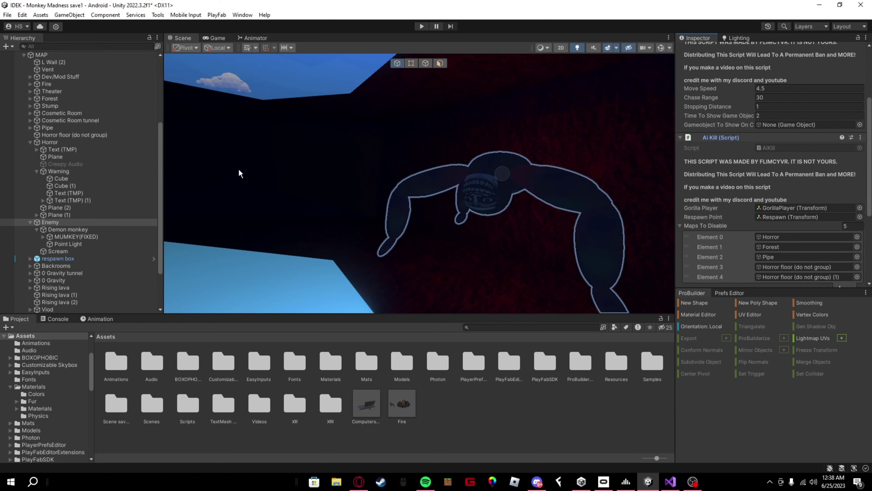
{"action": "scroll", "coordinate": [71, 137], "scroll_direction": "up", "scroll_amount": 5}
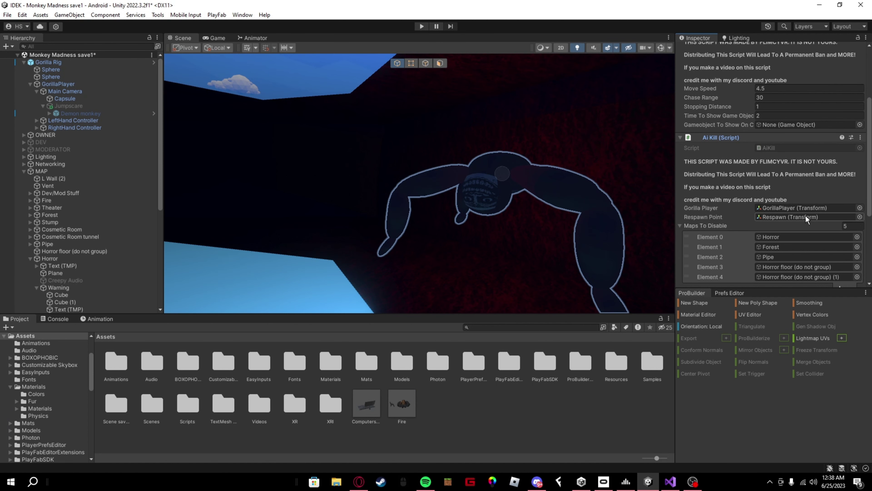
Step: Bring the forest map into view and select the respawn box prefab in the Models folder
{"action": "right_click_drag", "start_coordinate": [560, 186], "coordinate": [341, 292]}
{"action": "key", "text": "w"}
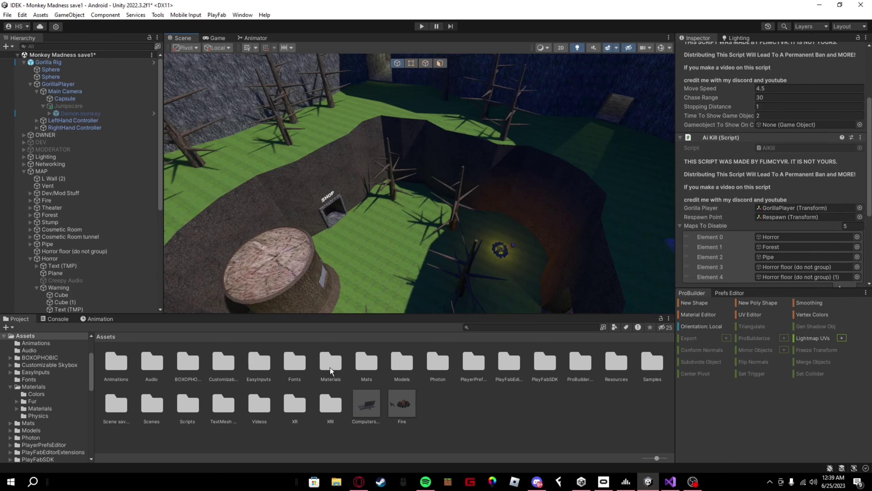
{"action": "double_click", "coordinate": [395, 363]}
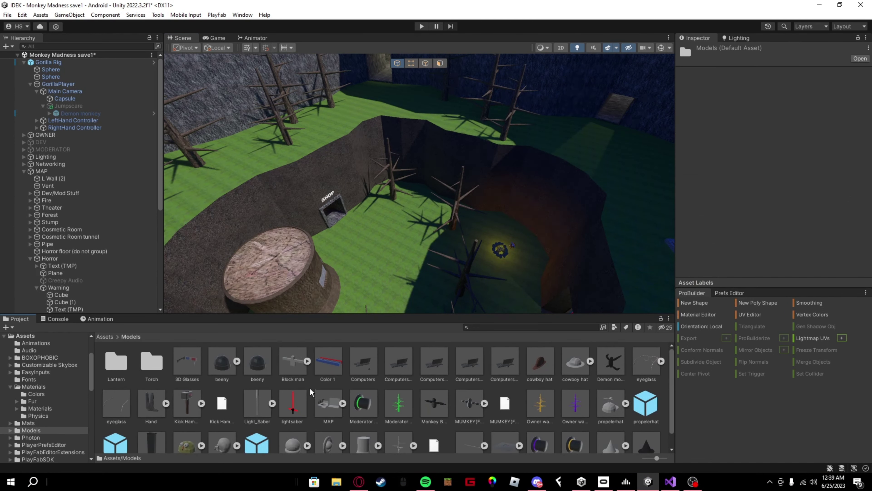
{"action": "left_click", "coordinate": [152, 430]}
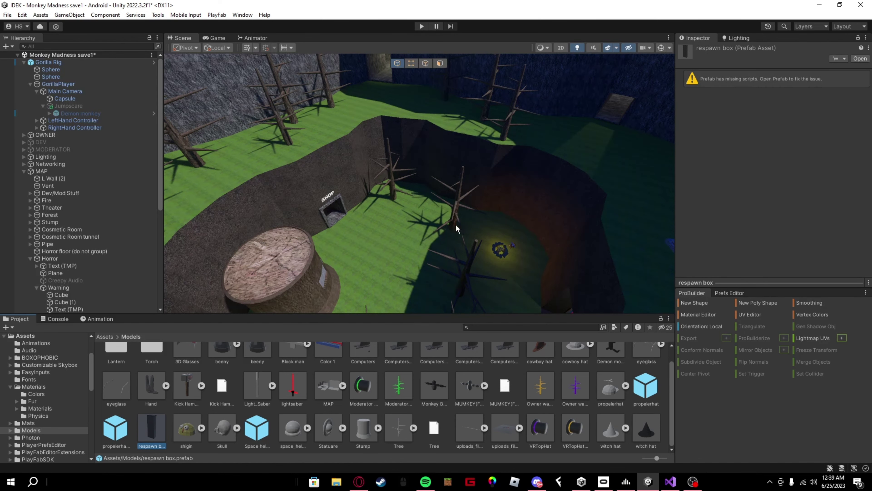
Step: Expand the respawn box object under MAP and inspect its cubes and its Respawn child
{"action": "right_click_drag", "start_coordinate": [457, 228], "coordinate": [532, 245]}
{"action": "scroll", "coordinate": [86, 208], "scroll_direction": "down", "scroll_amount": 5}
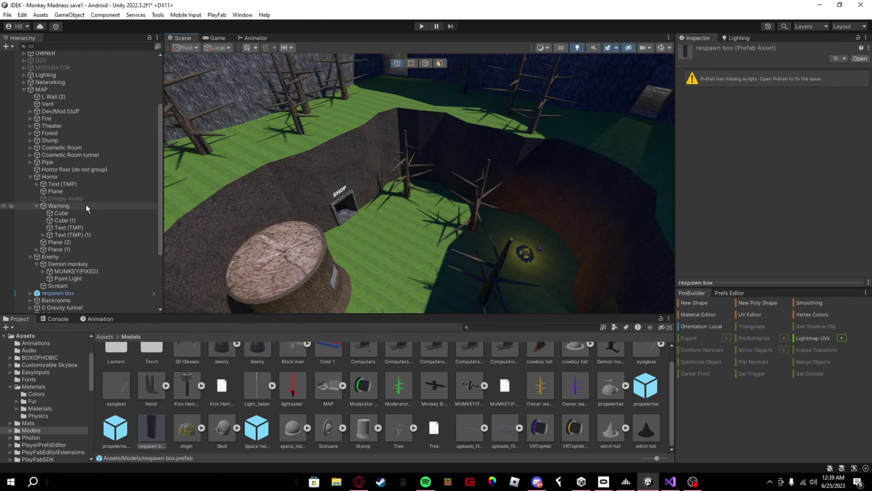
{"action": "scroll", "coordinate": [54, 260], "scroll_direction": "down", "scroll_amount": 5}
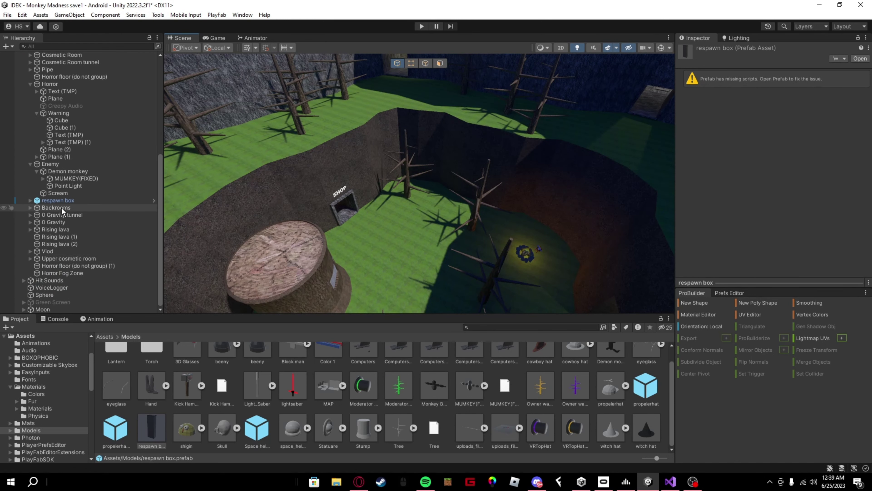
{"action": "left_click", "coordinate": [64, 201]}
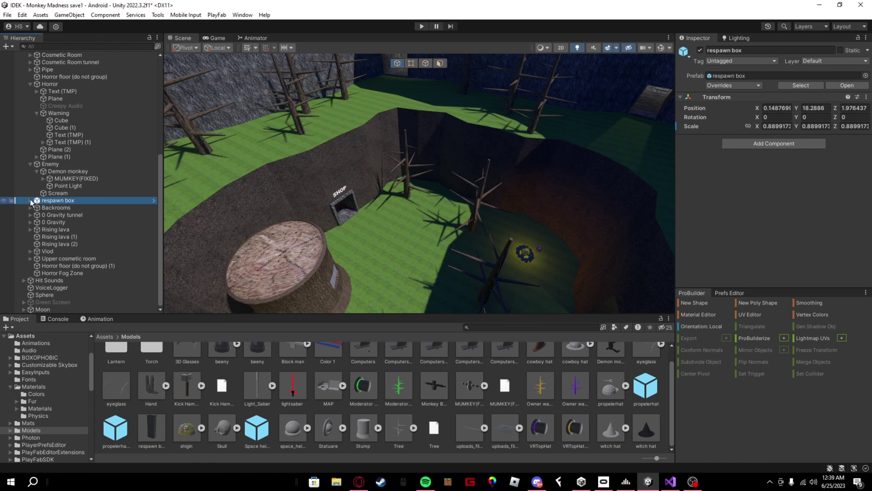
{"action": "right_click_drag", "start_coordinate": [586, 192], "coordinate": [304, 275]}
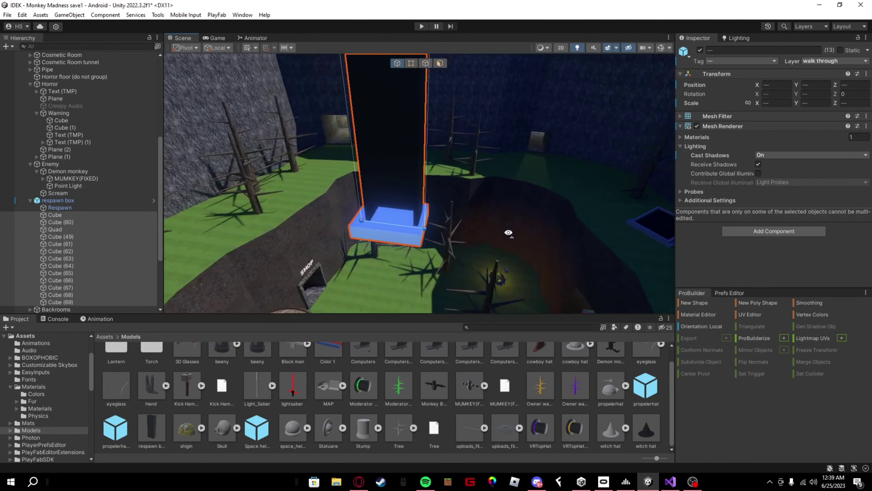
{"action": "key", "text": "w"}
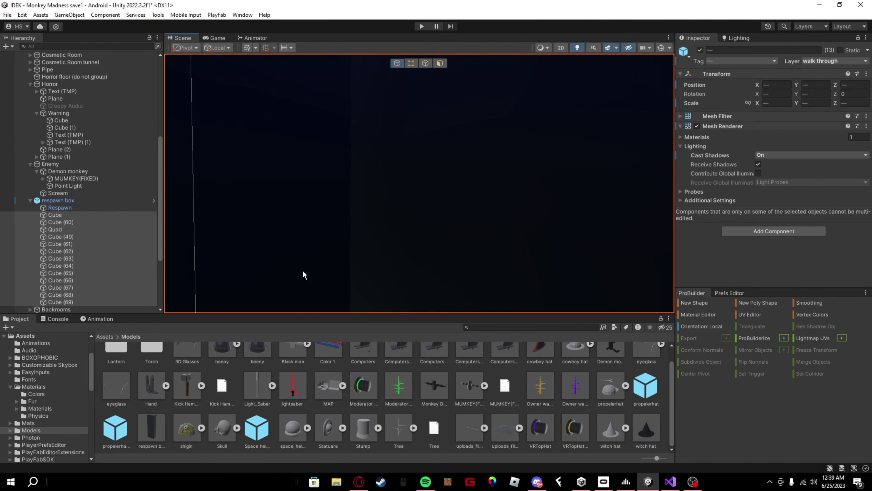
{"action": "left_click", "coordinate": [86, 208]}
Step: Reselect the Enemy object and review the Respawn Point and Maps To Disable settings of its Ai Kill script
{"action": "scroll", "coordinate": [79, 206], "scroll_direction": "up", "scroll_amount": 10}
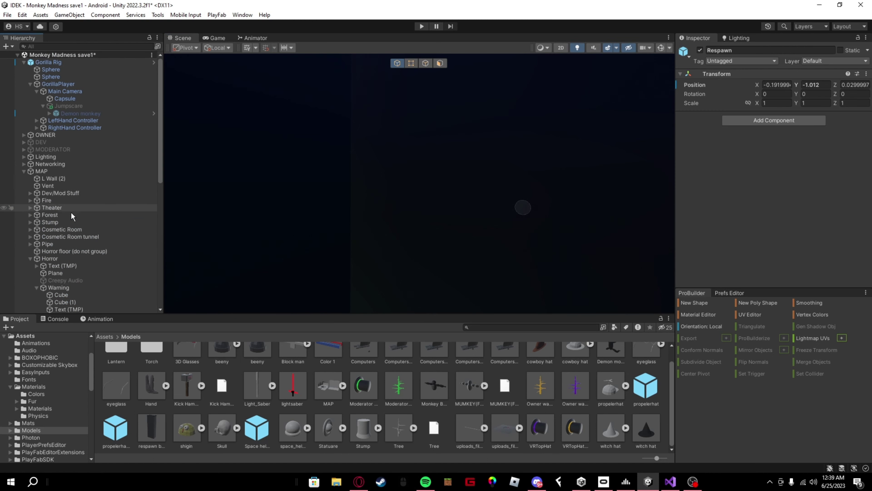
{"action": "scroll", "coordinate": [65, 220], "scroll_direction": "down", "scroll_amount": 4}
{"action": "left_click", "coordinate": [60, 229]}
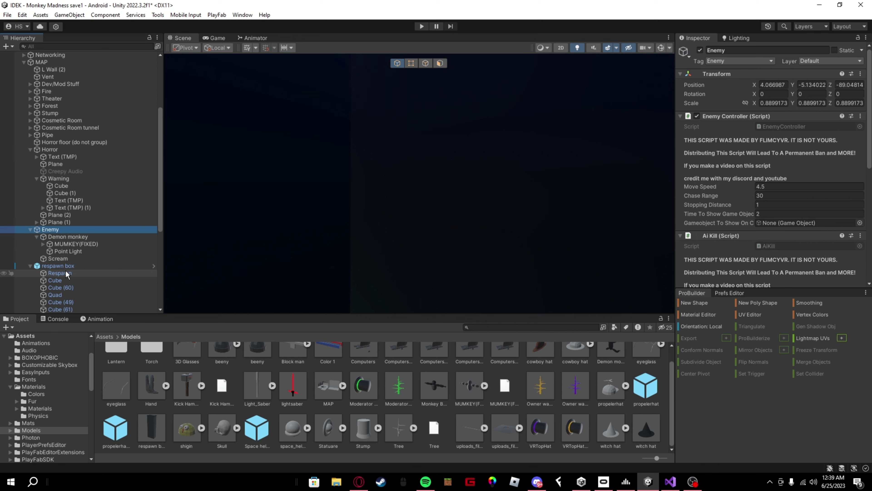
{"action": "scroll", "coordinate": [773, 172], "scroll_direction": "down", "scroll_amount": 7}
{"action": "scroll", "coordinate": [772, 171], "scroll_direction": "up", "scroll_amount": 3}
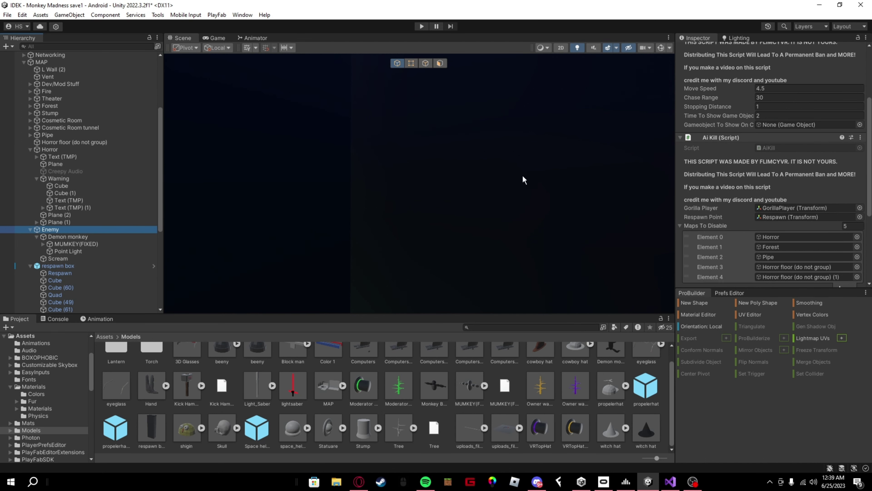
Step: Select the Respawn object inside the respawn box and focus the scene view on it
{"action": "right_click_drag", "start_coordinate": [524, 179], "coordinate": [522, 240]}
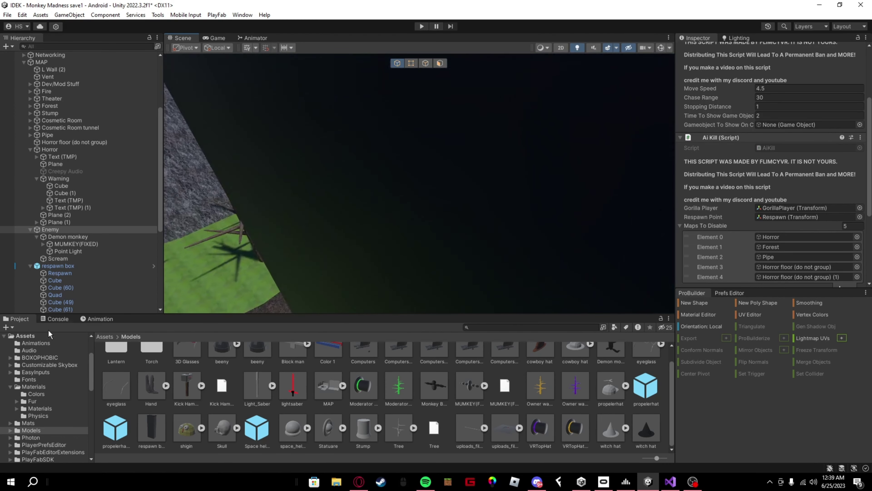
{"action": "left_click", "coordinate": [60, 273]}
{"action": "key", "text": "f"}
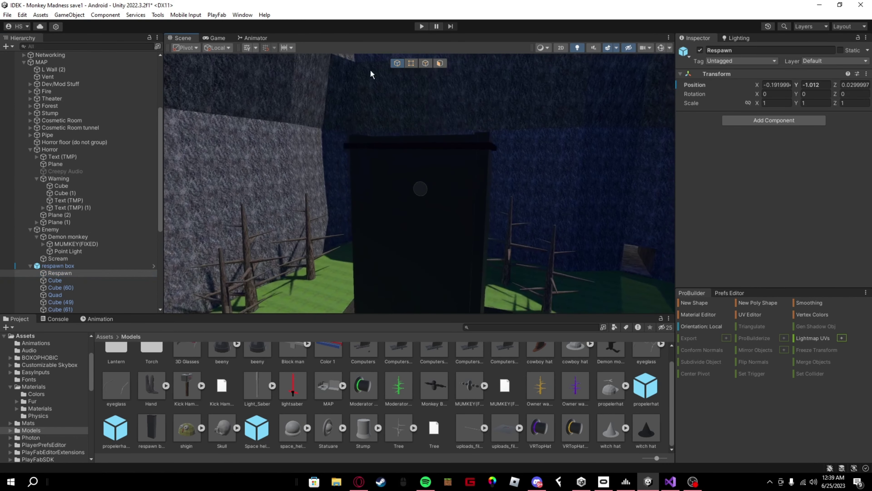
Step: Reselect the Enemy object and review the Ai Kill script's Maps To Disable list and Delay Before Re Enabling against the map
{"action": "key", "text": "w"}
{"action": "right_click_drag", "start_coordinate": [446, 173], "coordinate": [685, 236]}
{"action": "key", "text": "d"}
{"action": "left_click", "coordinate": [50, 229]}
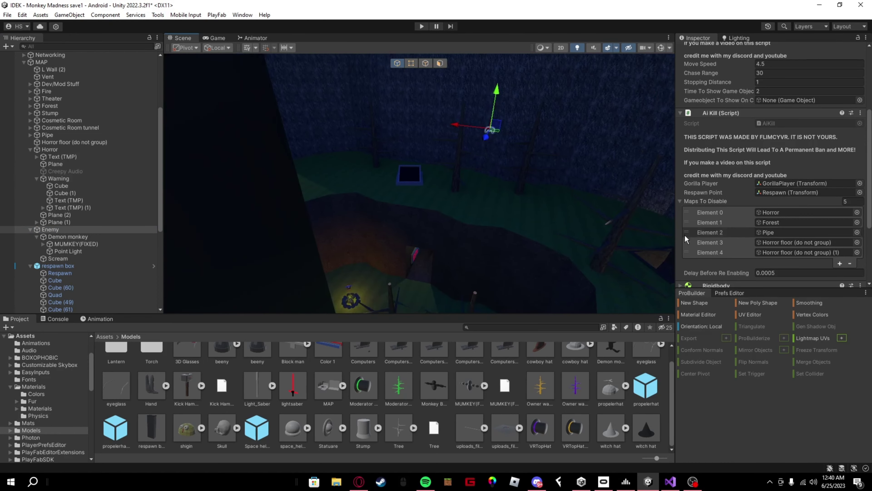
{"action": "right_click_drag", "start_coordinate": [478, 207], "coordinate": [558, 212]}
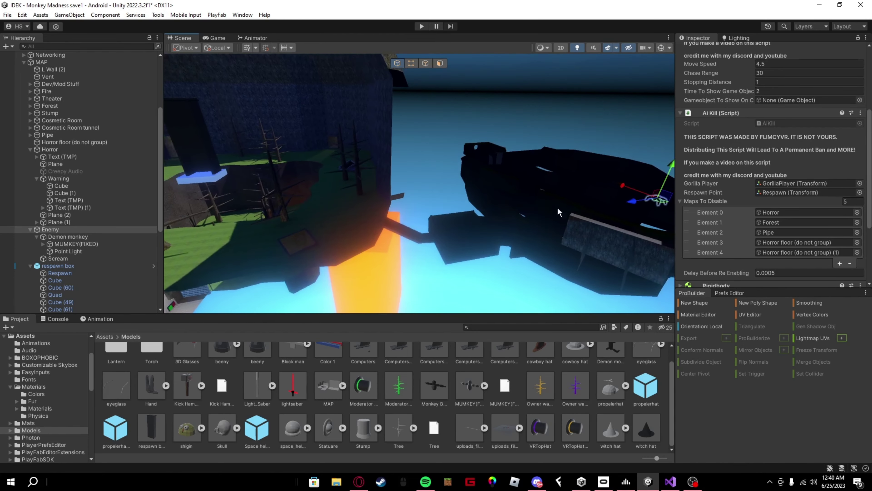
{"action": "right_click_drag", "start_coordinate": [460, 189], "coordinate": [501, 191]}
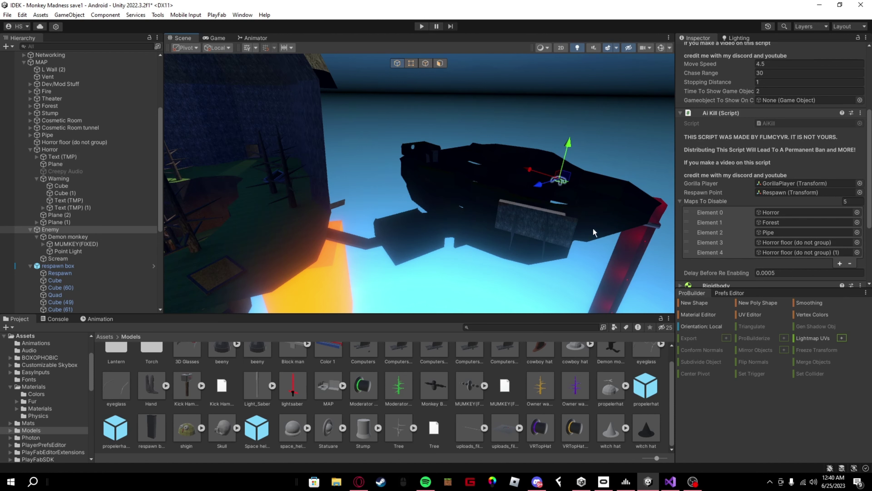
{"action": "scroll", "coordinate": [797, 231], "scroll_direction": "down", "scroll_amount": 2}
{"action": "scroll", "coordinate": [790, 234], "scroll_direction": "down", "scroll_amount": 2}
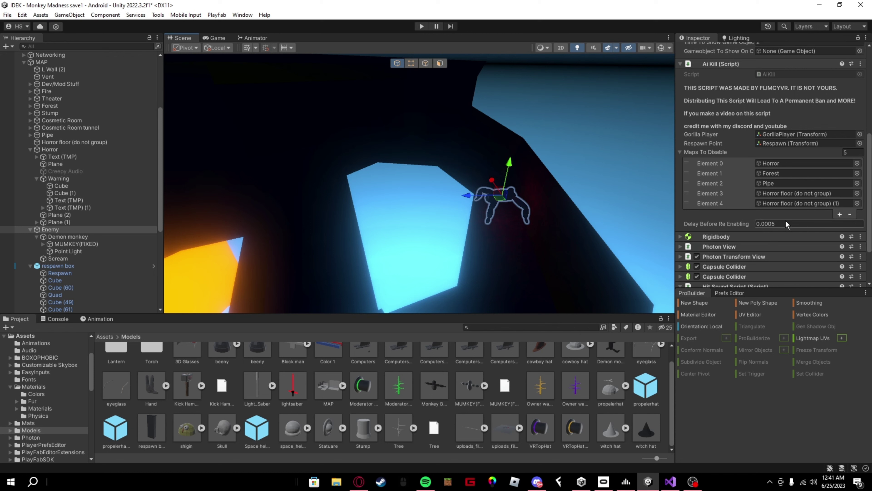
Step: Expand the Enemy's Rigidbody and review its gravity, Collision Detection options and freeze constraints
{"action": "left_click", "coordinate": [680, 236]}
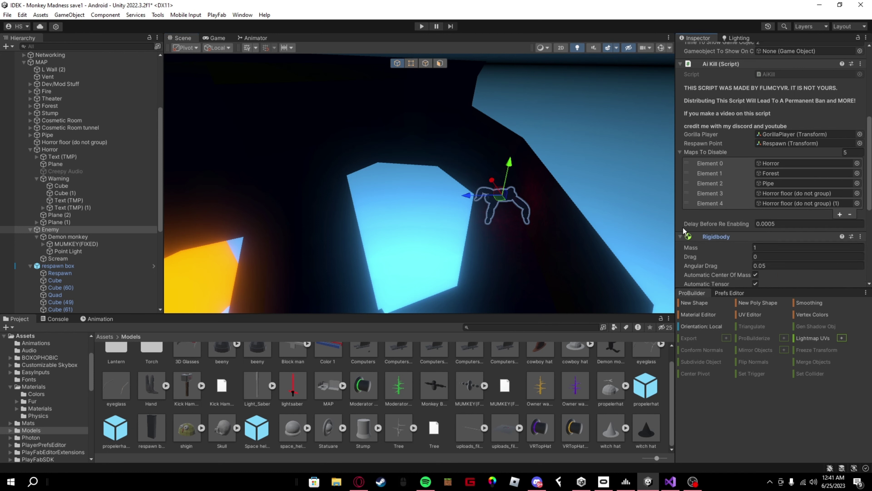
{"action": "scroll", "coordinate": [717, 210], "scroll_direction": "down", "scroll_amount": 5}
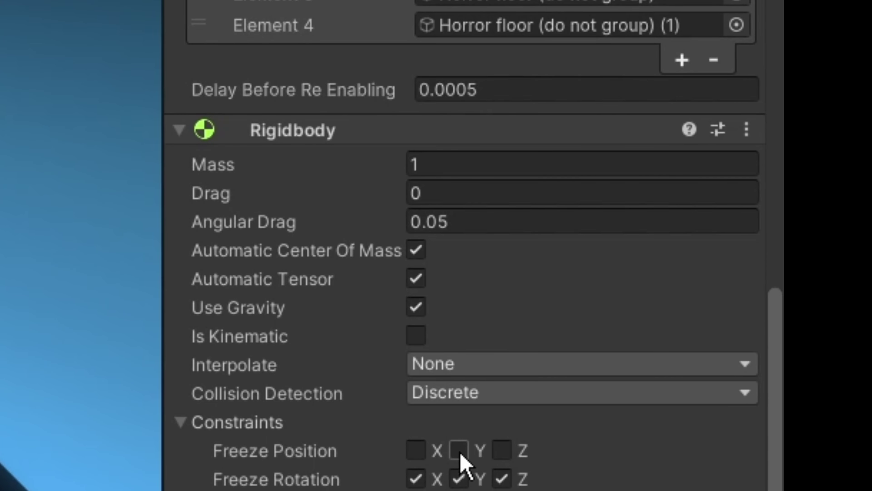
{"action": "left_click", "coordinate": [474, 394]}
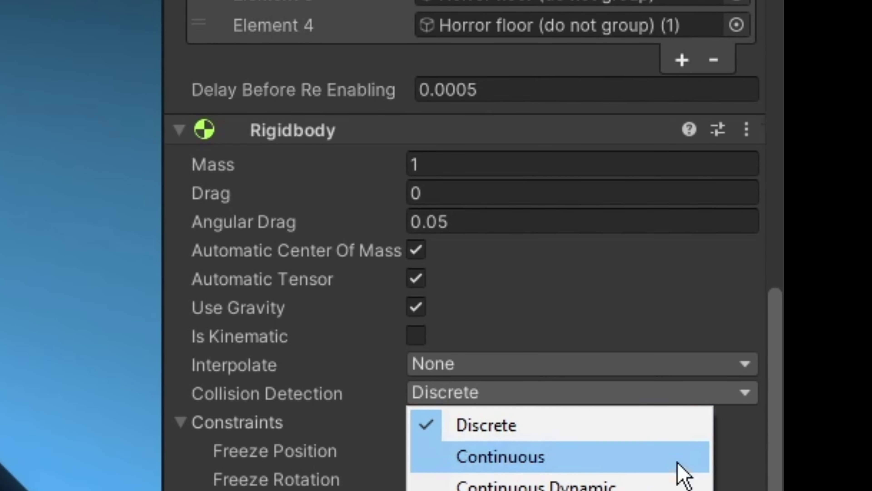
{"action": "left_click", "coordinate": [372, 395]}
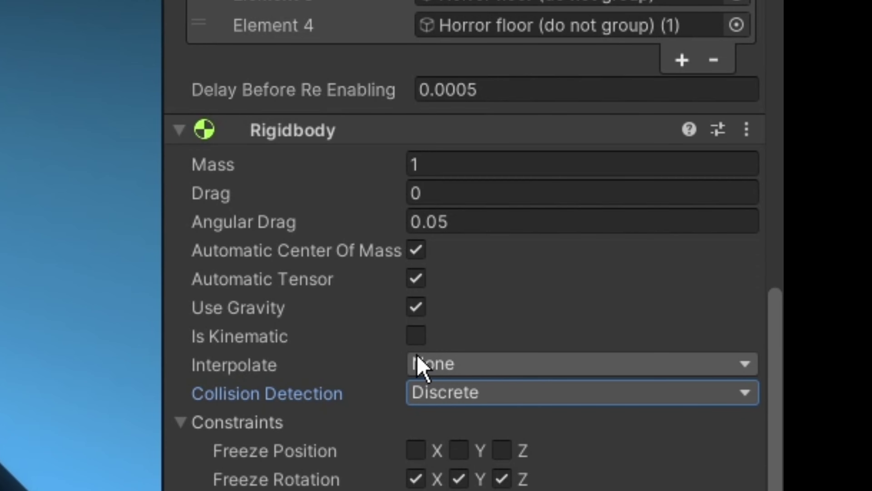
{"action": "scroll", "coordinate": [378, 354], "scroll_direction": "up", "scroll_amount": 3}
{"action": "scroll", "coordinate": [395, 241], "scroll_direction": "down", "scroll_amount": 5}
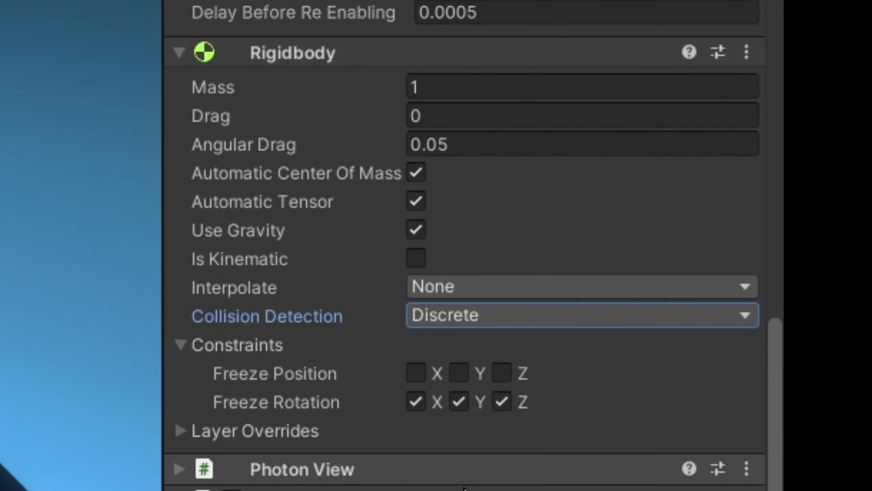
Step: Expand the Enemy's Photon View and Photon Transform View and review their view ID, observable search and synchronize options
{"action": "left_click", "coordinate": [173, 470]}
{"action": "scroll", "coordinate": [749, 220], "scroll_direction": "down", "scroll_amount": 3}
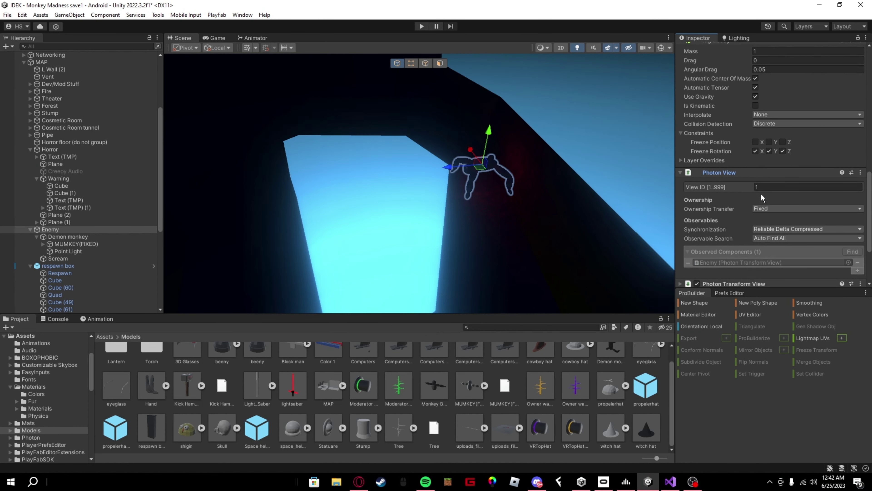
{"action": "left_click", "coordinate": [762, 187]}
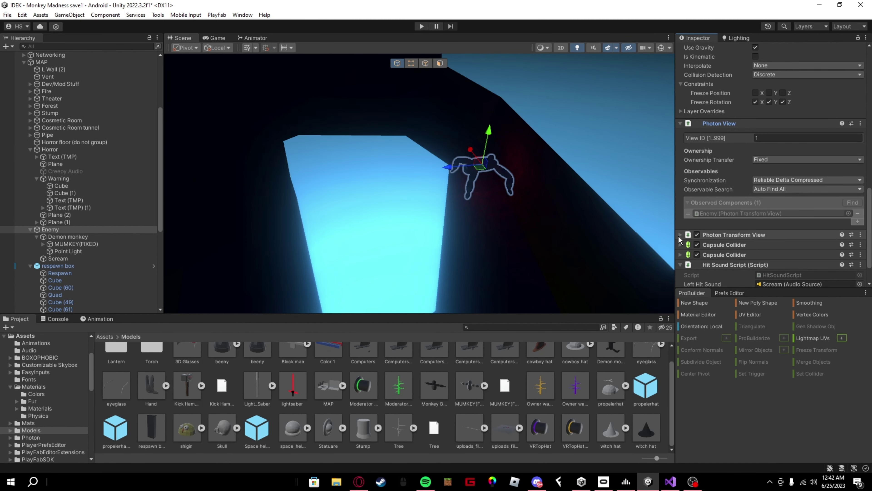
{"action": "left_click", "coordinate": [680, 234]}
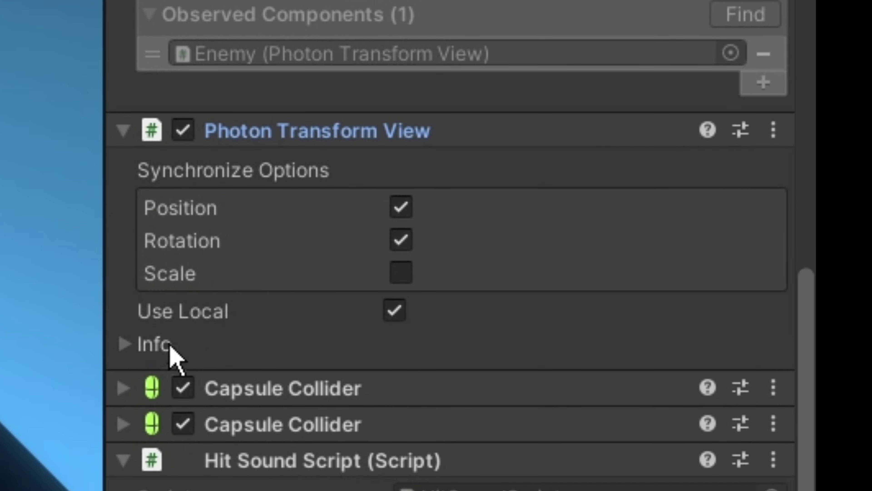
{"action": "scroll", "coordinate": [267, 343], "scroll_direction": "up", "scroll_amount": 2}
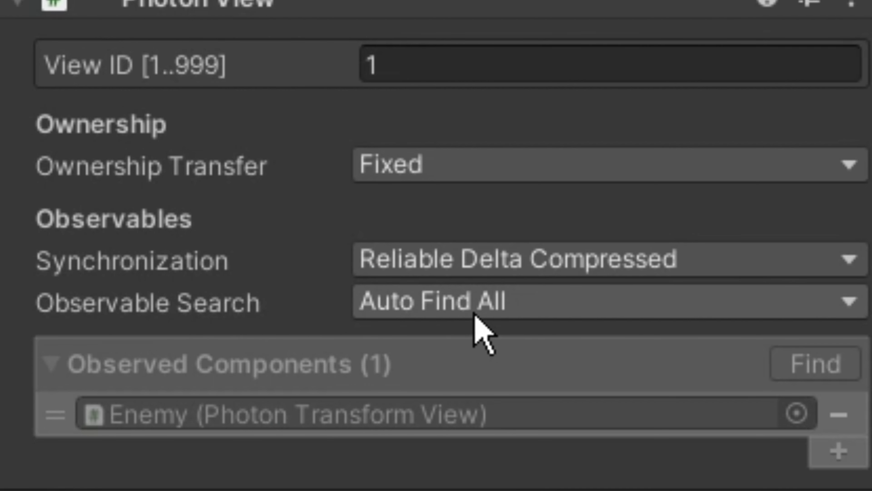
{"action": "scroll", "coordinate": [506, 309], "scroll_direction": "down", "scroll_amount": 3}
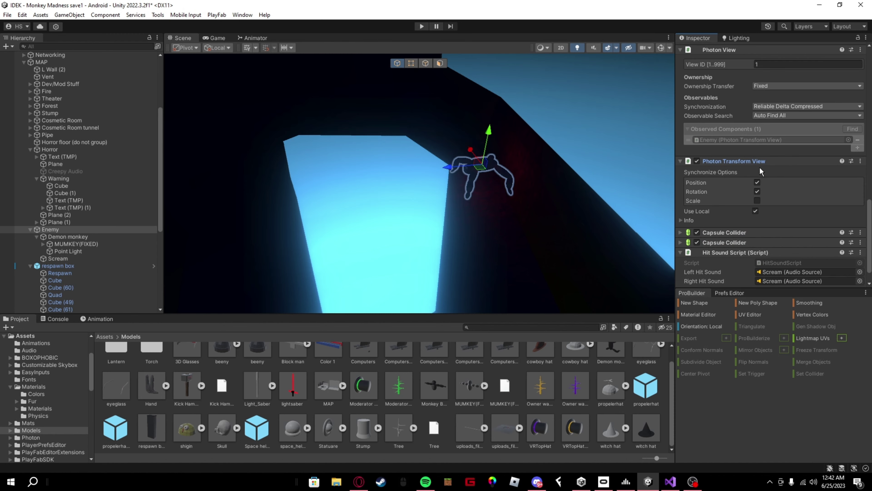
{"action": "scroll", "coordinate": [752, 167], "scroll_direction": "up", "scroll_amount": 2}
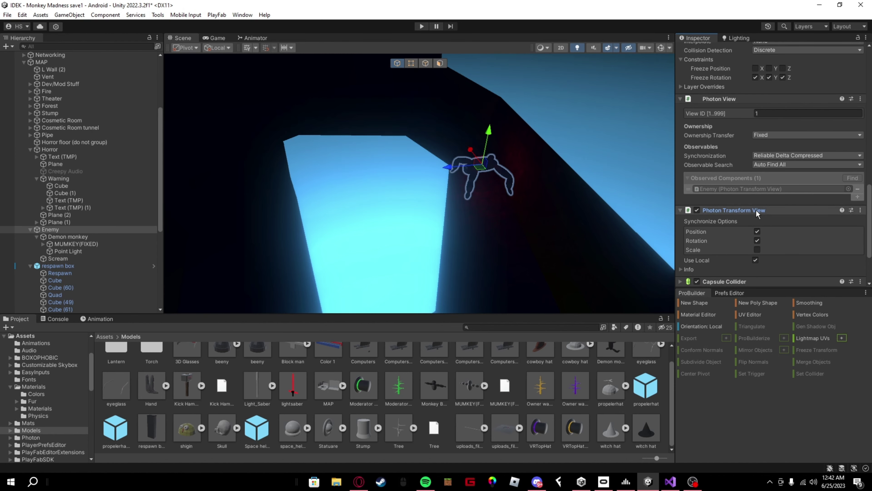
Step: Expand the Enemy's first Capsule Collider, review its trigger settings and show its editable shape around the monster in the scene
{"action": "scroll", "coordinate": [755, 210], "scroll_direction": "down", "scroll_amount": 2}
{"action": "left_click", "coordinate": [679, 210]}
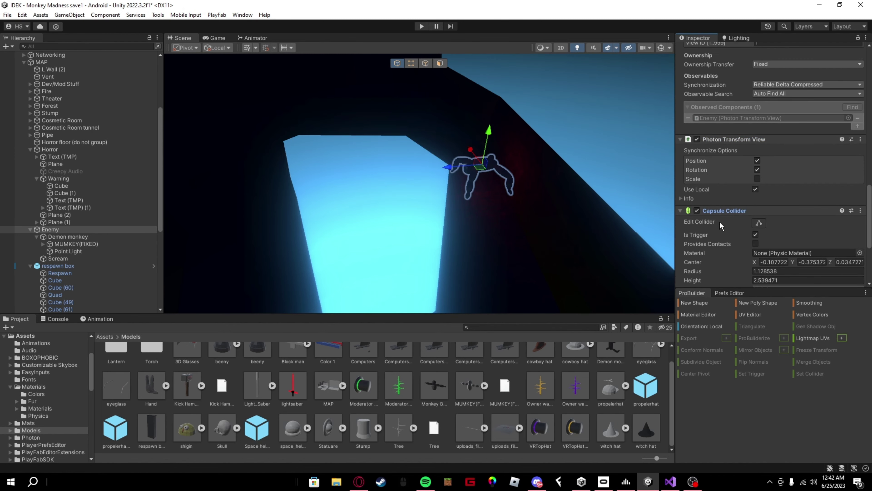
{"action": "scroll", "coordinate": [759, 224], "scroll_direction": "down", "scroll_amount": 2}
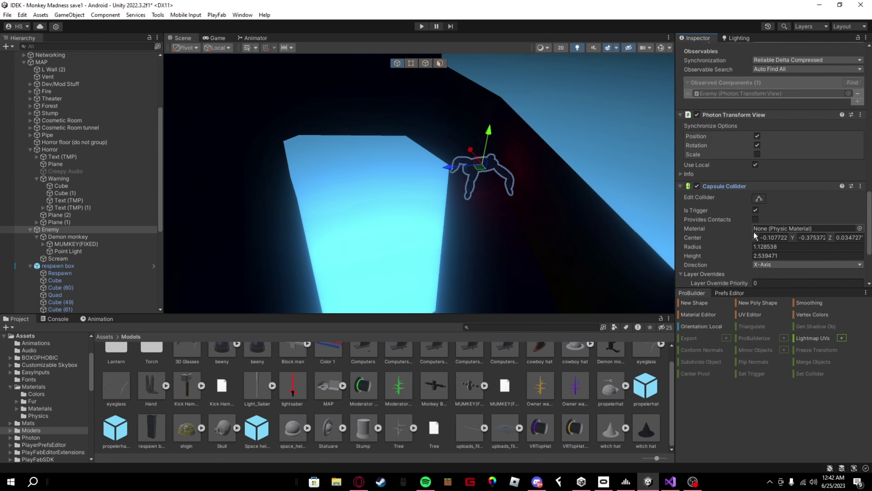
{"action": "scroll", "coordinate": [786, 186], "scroll_direction": "down", "scroll_amount": 2}
{"action": "scroll", "coordinate": [752, 155], "scroll_direction": "up", "scroll_amount": 4}
{"action": "left_click", "coordinate": [760, 223]}
{"action": "right_click_drag", "start_coordinate": [598, 196], "coordinate": [583, 103]}
{"action": "right_click_drag", "start_coordinate": [448, 182], "coordinate": [437, 185]}
{"action": "right_click_drag", "start_coordinate": [481, 206], "coordinate": [455, 214]}
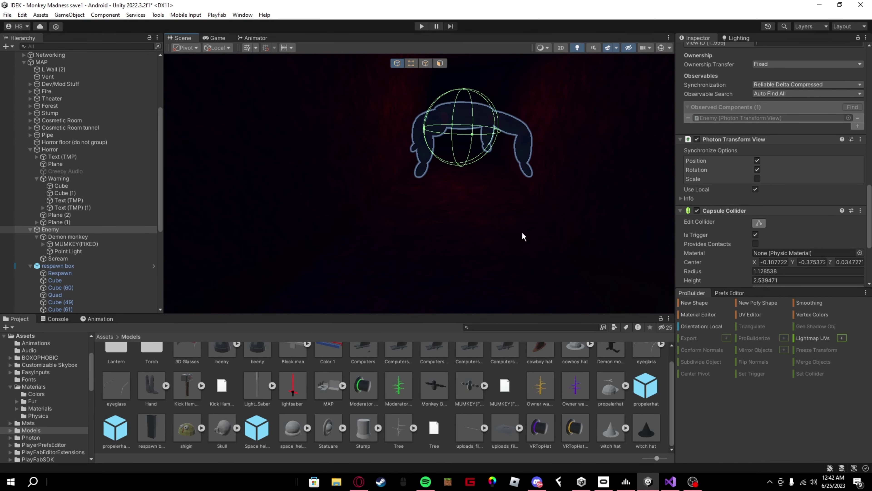
{"action": "right_click_drag", "start_coordinate": [522, 233], "coordinate": [527, 206]}
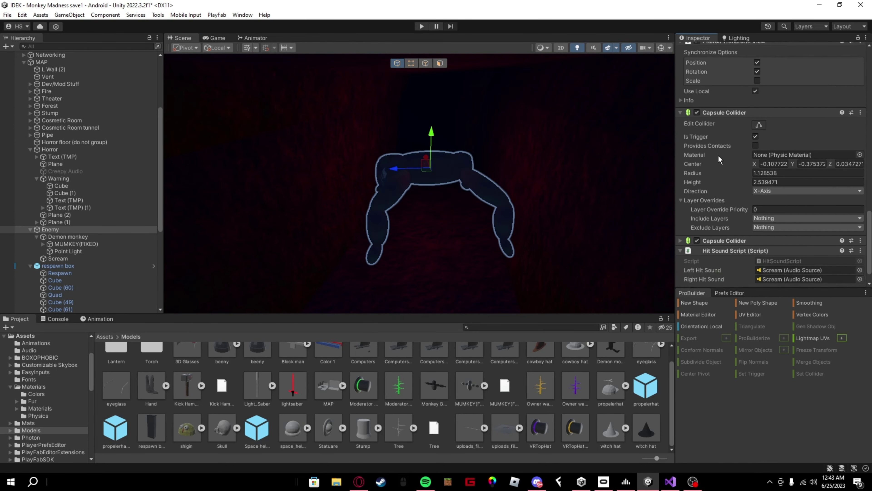
Step: Expand the Enemy's second Capsule Collider and review its Is Trigger option and the Hit Sound Script's sound sources
{"action": "scroll", "coordinate": [718, 156], "scroll_direction": "down", "scroll_amount": 1}
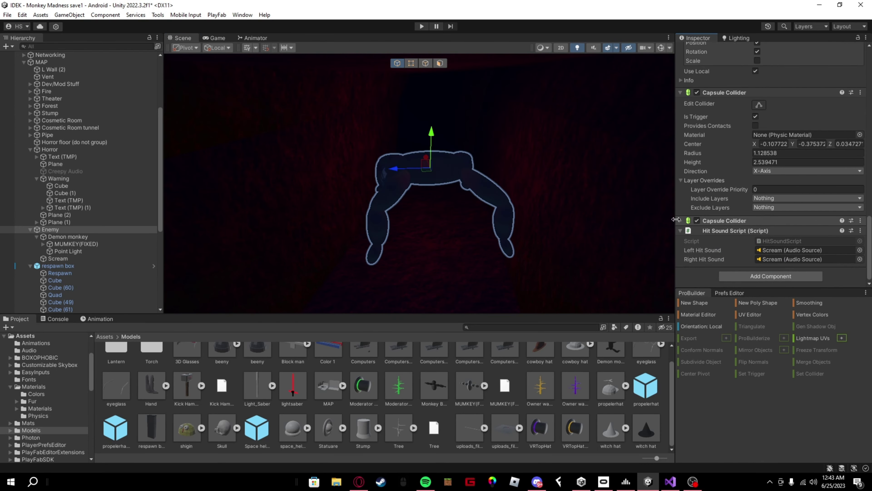
{"action": "left_click", "coordinate": [679, 219]}
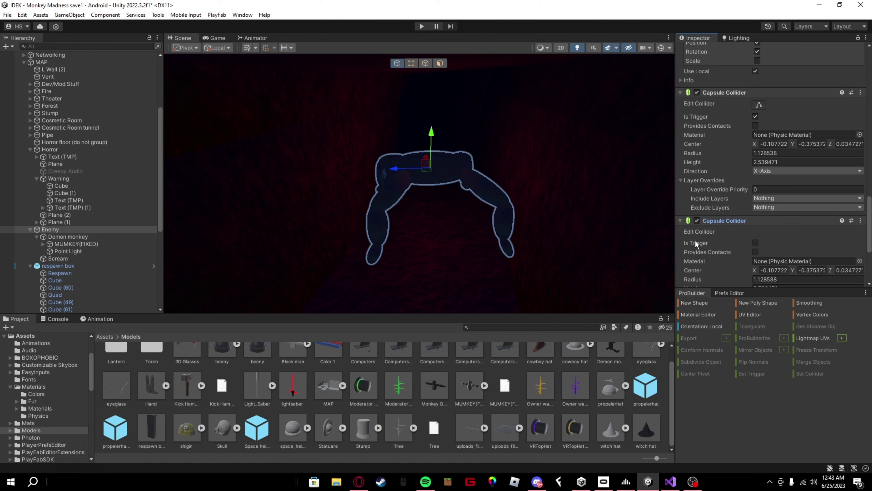
{"action": "scroll", "coordinate": [749, 232], "scroll_direction": "down", "scroll_amount": 3}
{"action": "scroll", "coordinate": [749, 232], "scroll_direction": "down", "scroll_amount": 2}
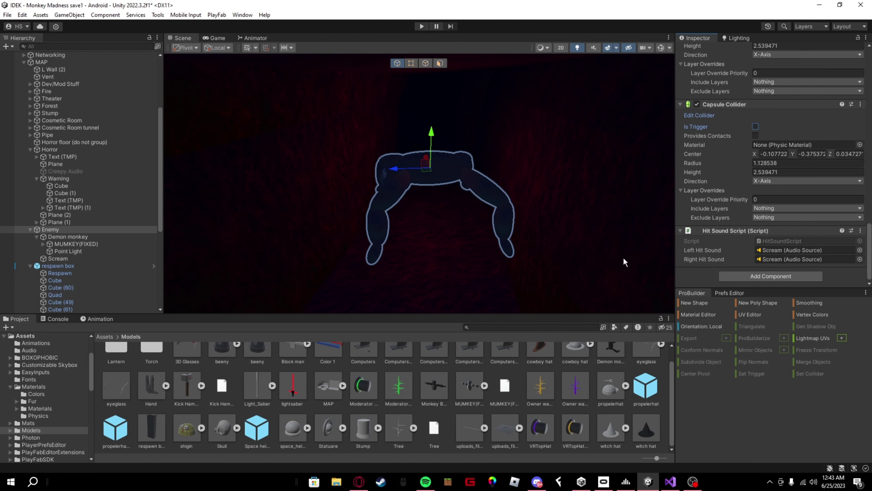
Step: Select the Scream object under Enemy, review its Audio Source and play its assigned audio clip, closing the media player again
{"action": "right_click", "coordinate": [51, 232]}
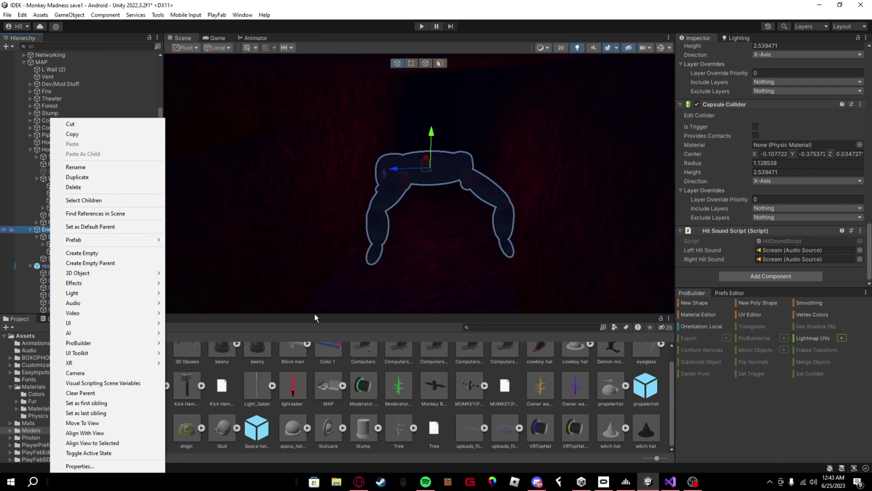
{"action": "left_click", "coordinate": [307, 330]}
{"action": "left_click", "coordinate": [61, 258]}
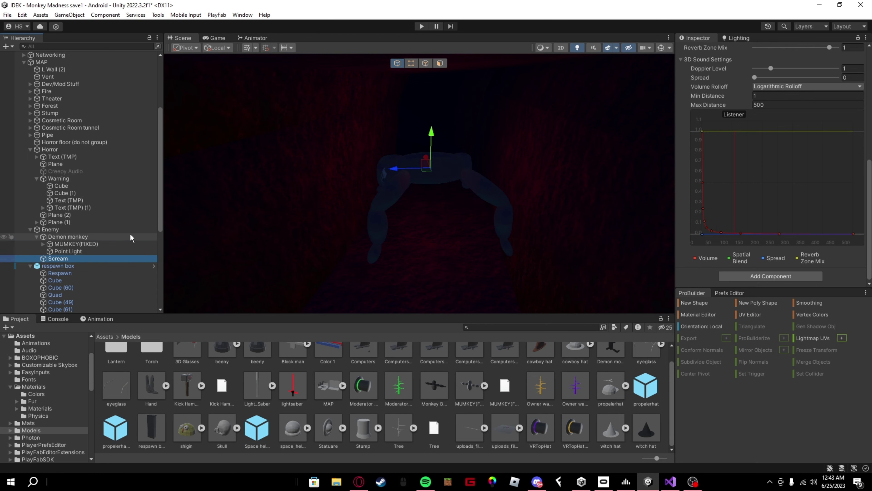
{"action": "right_click_drag", "start_coordinate": [447, 247], "coordinate": [526, 274]}
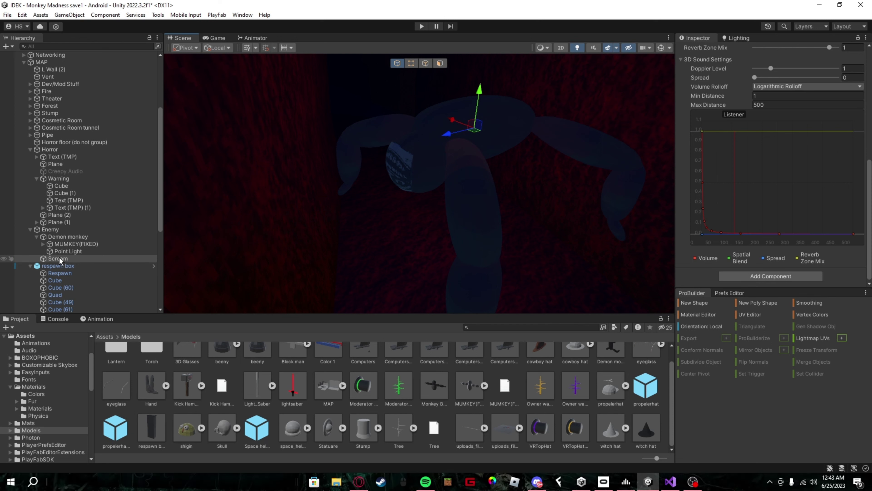
{"action": "scroll", "coordinate": [709, 123], "scroll_direction": "up", "scroll_amount": 10}
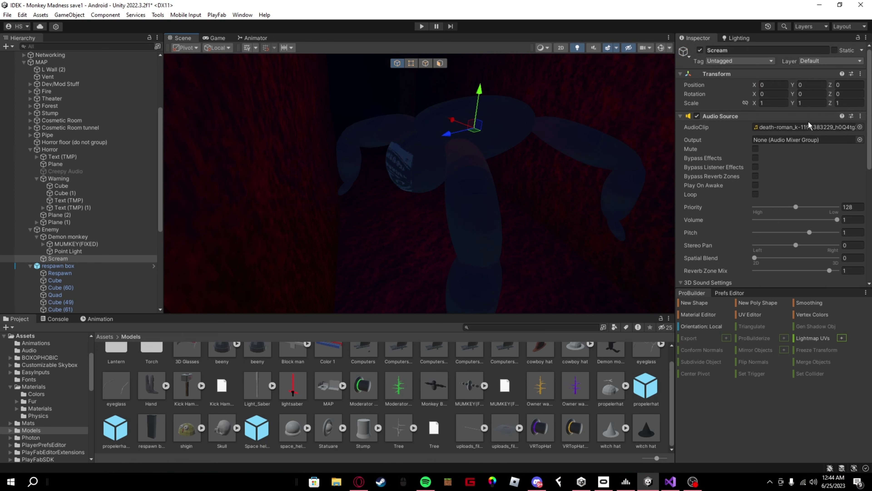
{"action": "double_click", "coordinate": [799, 127]}
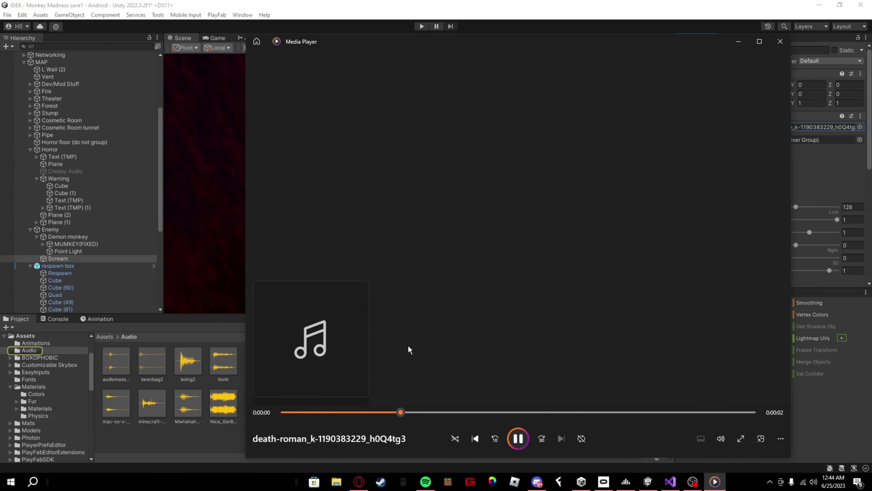
{"action": "left_click", "coordinate": [780, 41]}
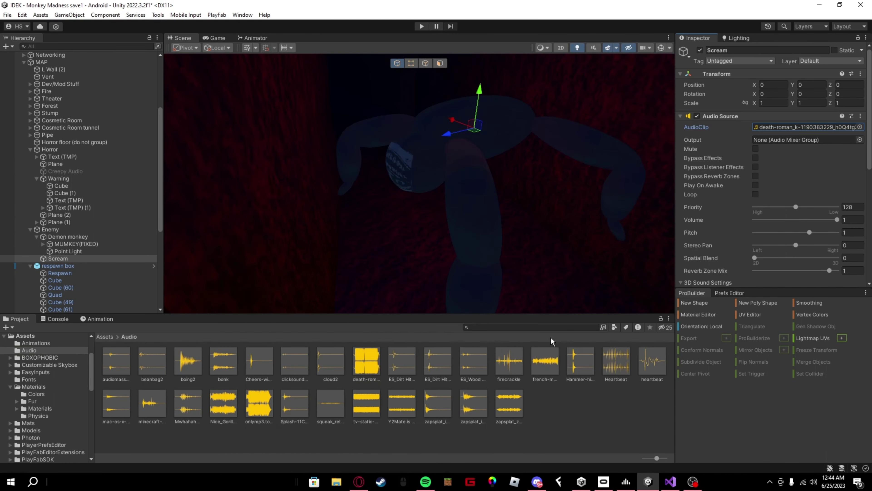
Step: Select the MUMKEY(FIXED) model under Demon monkey, inspect its Animator and expand its child objects
{"action": "left_click", "coordinate": [51, 229]}
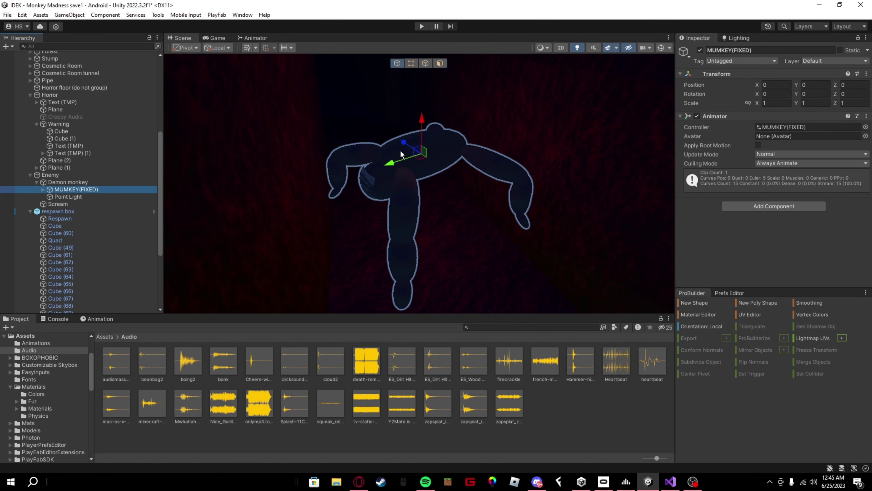
{"action": "key", "text": "w"}
{"action": "right_click_drag", "start_coordinate": [473, 193], "coordinate": [424, 195]}
{"action": "key", "text": "w"}
{"action": "key", "text": "s"}
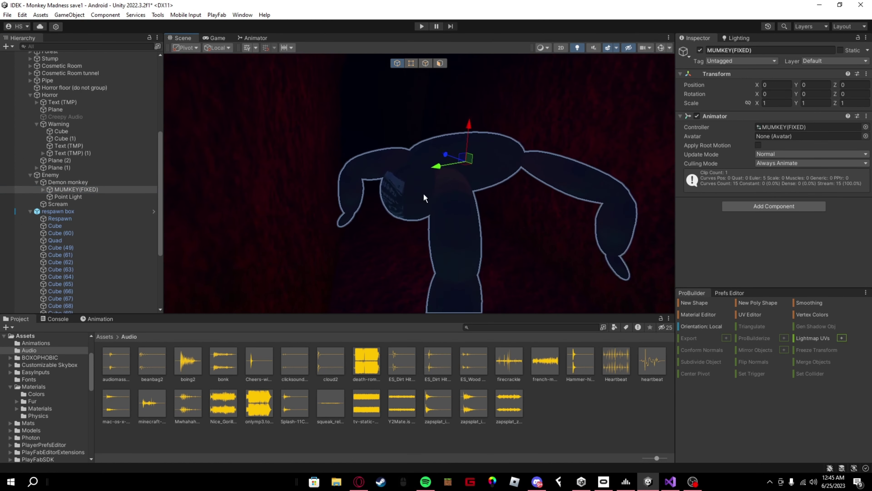
{"action": "left_click", "coordinate": [43, 189]}
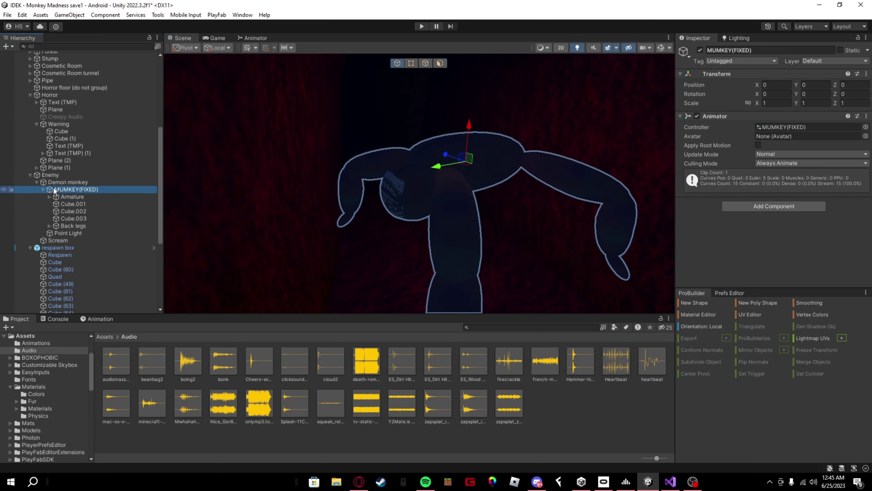
Step: Open the model's Chasing animation clip and examine its upper arm and spine rotation keyframes
{"action": "left_click", "coordinate": [100, 319]}
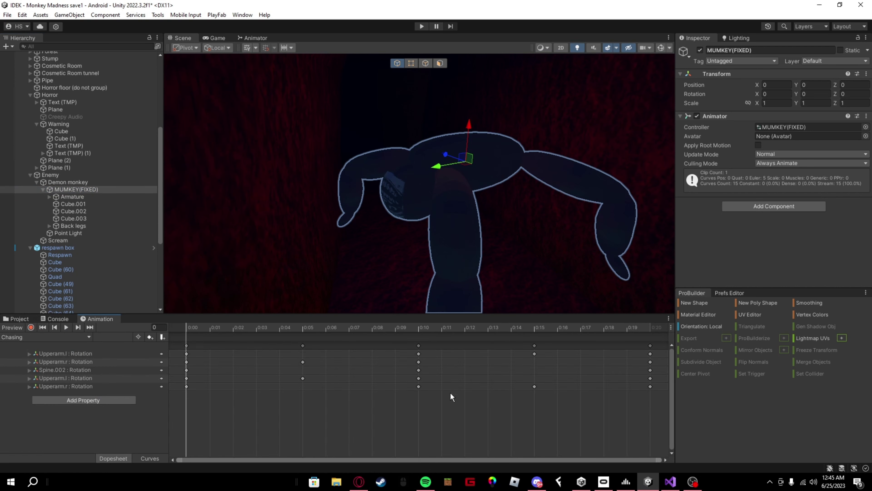
{"action": "scroll", "coordinate": [291, 409], "scroll_direction": "down", "scroll_amount": 5}
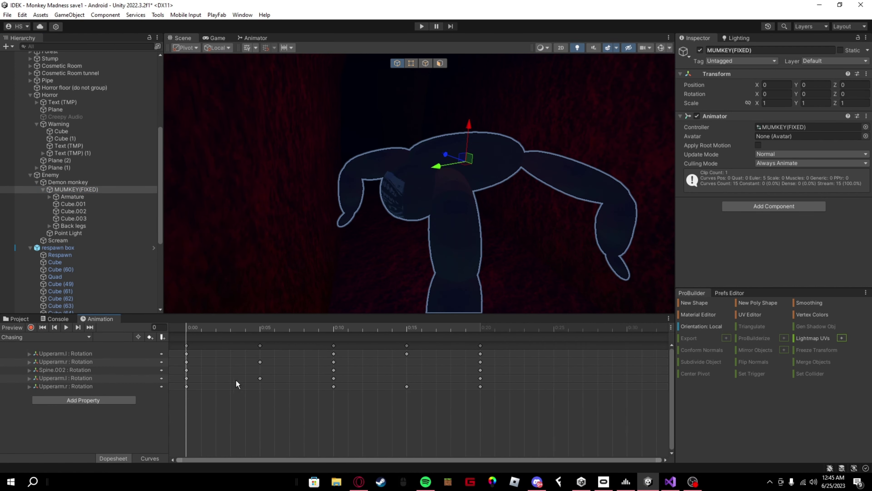
{"action": "scroll", "coordinate": [237, 384], "scroll_direction": "down", "scroll_amount": 4}
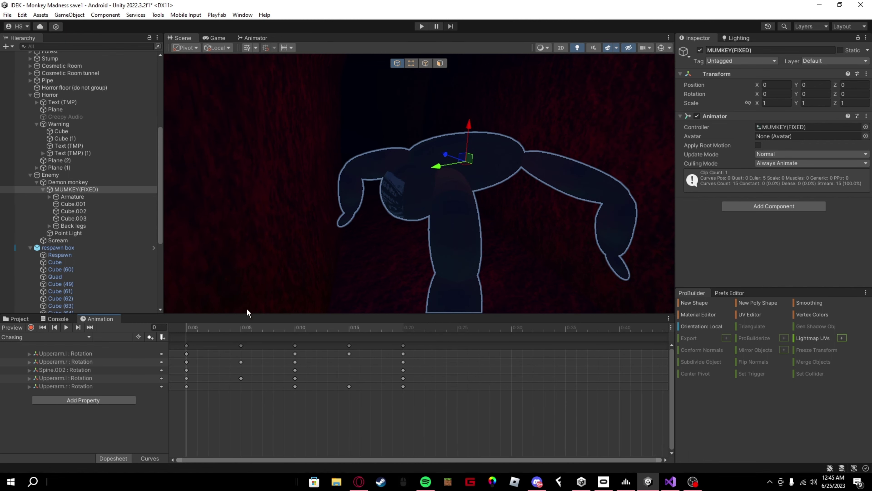
{"action": "right_click_drag", "start_coordinate": [414, 220], "coordinate": [567, 241]}
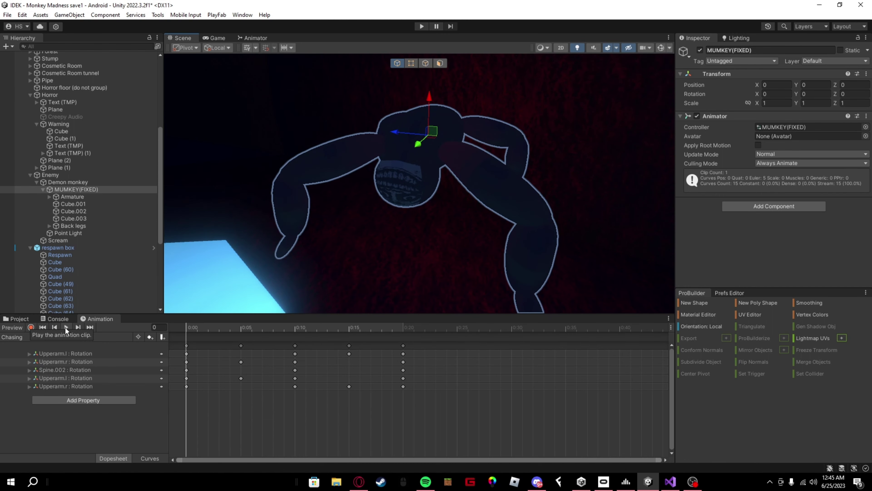
Step: Play back the Chasing animation on MUMKEY(FIXED), leave the animation view and enable the model's Animator component
{"action": "left_click", "coordinate": [66, 328]}
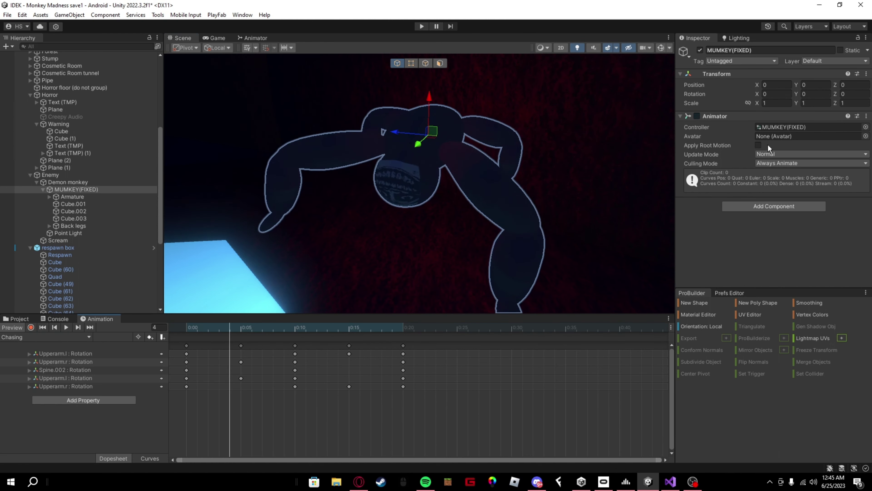
{"action": "left_click", "coordinate": [25, 320]}
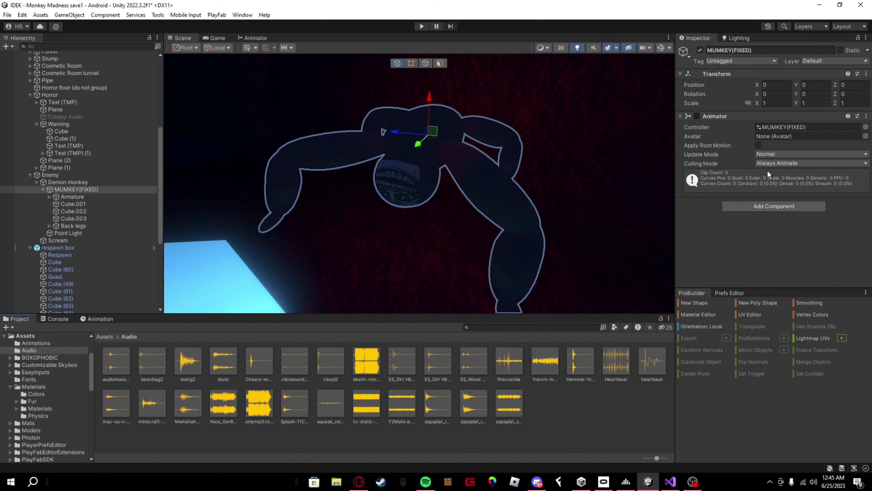
{"action": "left_click", "coordinate": [696, 116]}
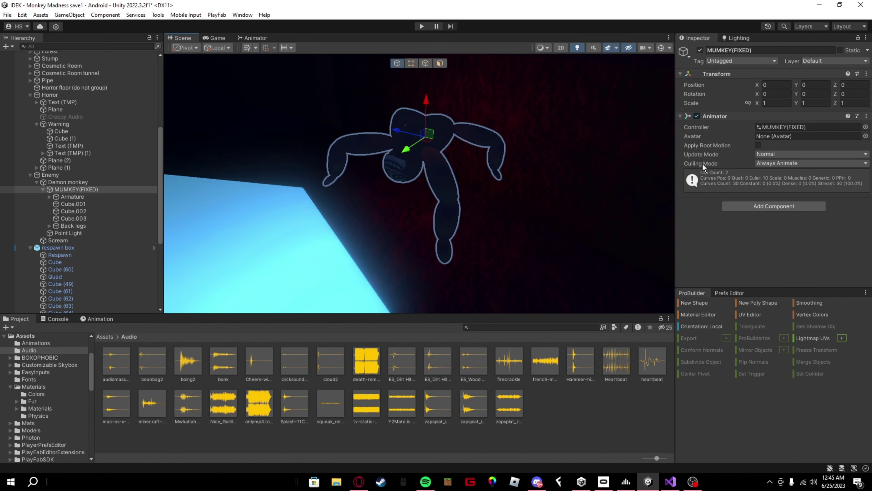
Step: Review the trigger collider and scripts on the respawn box's Cube and the Disable script on its Cube (49)
{"action": "right_click_drag", "start_coordinate": [423, 182], "coordinate": [360, 194]}
{"action": "key", "text": "s"}
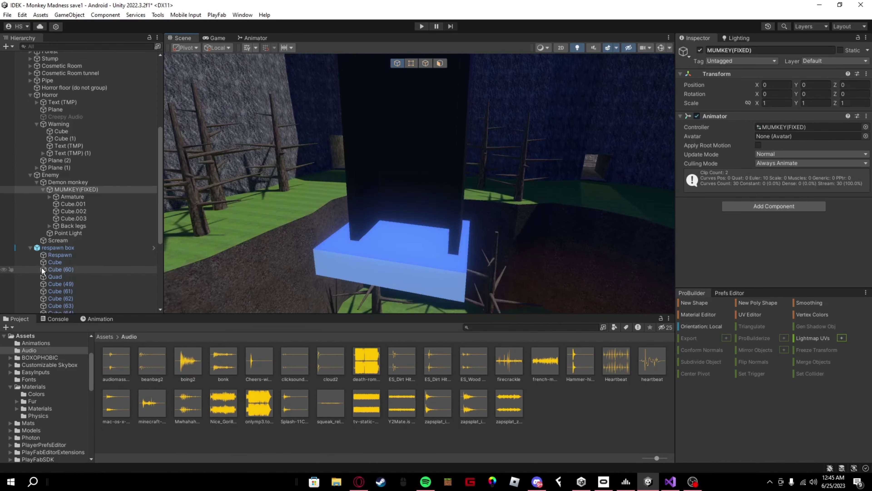
{"action": "left_click", "coordinate": [58, 262]}
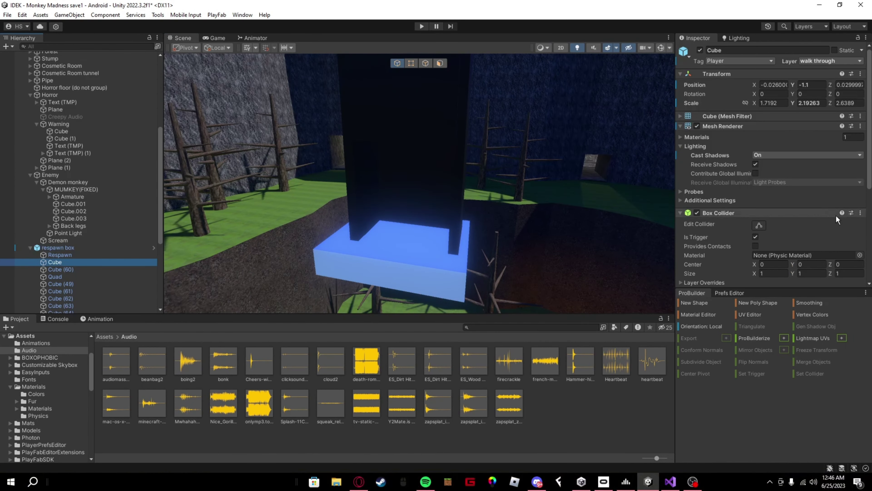
{"action": "scroll", "coordinate": [836, 216], "scroll_direction": "down", "scroll_amount": 5}
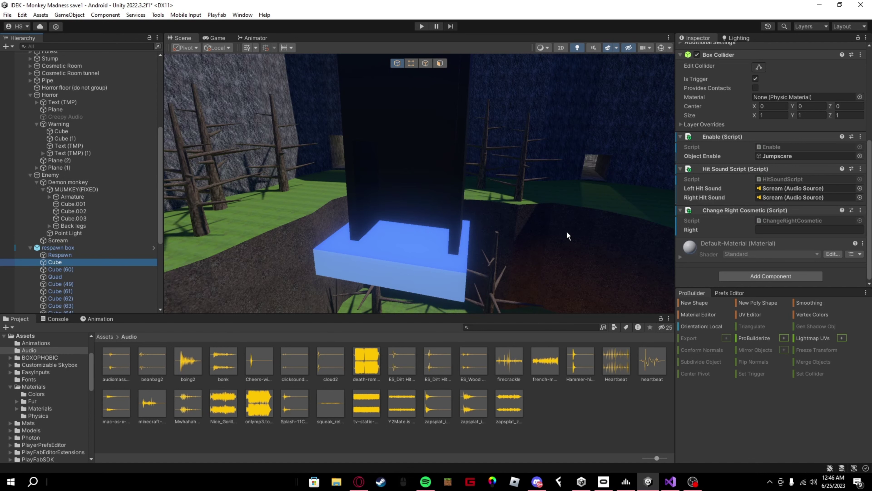
{"action": "right_click_drag", "start_coordinate": [566, 230], "coordinate": [561, 213]}
{"action": "left_click", "coordinate": [60, 285]}
{"action": "right_click_drag", "start_coordinate": [446, 219], "coordinate": [414, 236]}
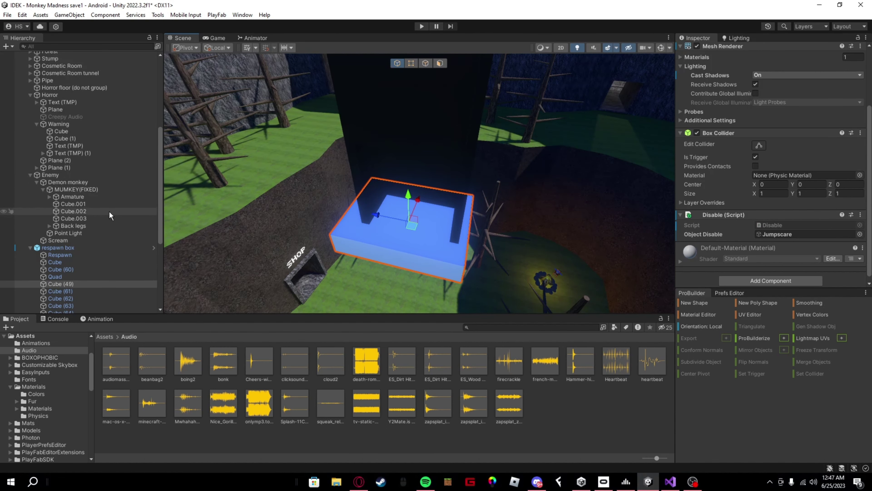
Step: Place the Player prefab from the Resources/PhotonVR folder under the Gorilla Rig's Main Camera
{"action": "scroll", "coordinate": [111, 214], "scroll_direction": "up", "scroll_amount": 5}
{"action": "key", "text": "w"}
{"action": "right_click_drag", "start_coordinate": [340, 214], "coordinate": [86, 113]}
{"action": "key", "text": "w"}
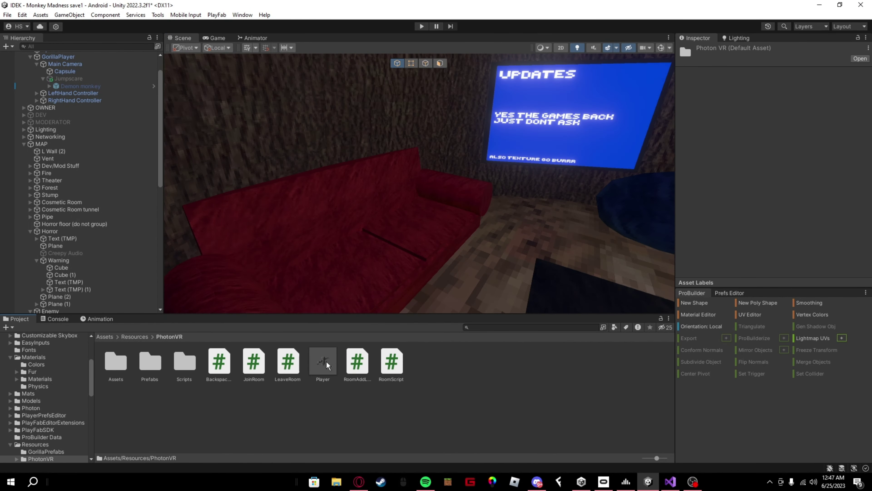
{"action": "scroll", "coordinate": [107, 179], "scroll_direction": "up", "scroll_amount": 3}
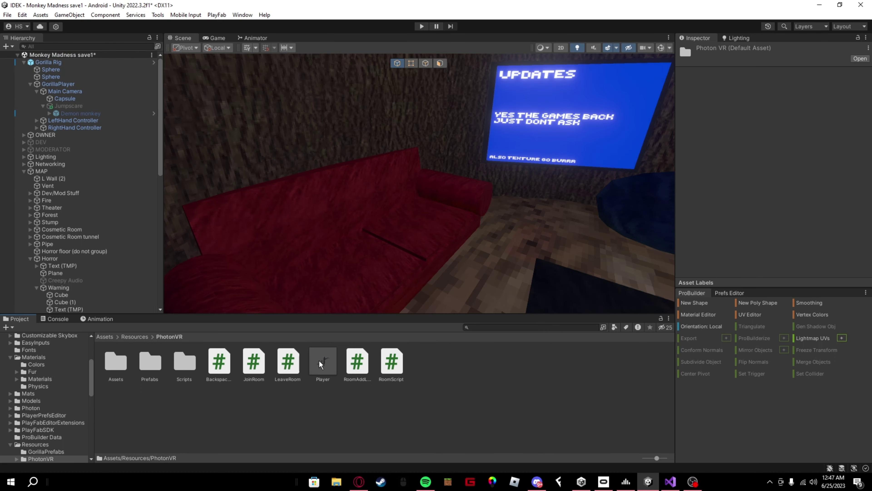
{"action": "left_click_drag", "start_coordinate": [320, 363], "coordinate": [69, 92]}
Step: Select the Jumpscare object under Main Camera and activate it around the placed Player model
{"action": "key", "text": "d"}
{"action": "right_click_drag", "start_coordinate": [522, 171], "coordinate": [351, 134]}
{"action": "key", "text": "s"}
{"action": "right_click_drag", "start_coordinate": [516, 141], "coordinate": [398, 146]}
{"action": "key", "text": "w"}
{"action": "key", "text": "s"}
{"action": "key", "text": "w"}
{"action": "key", "text": "s"}
{"action": "key", "text": "d"}
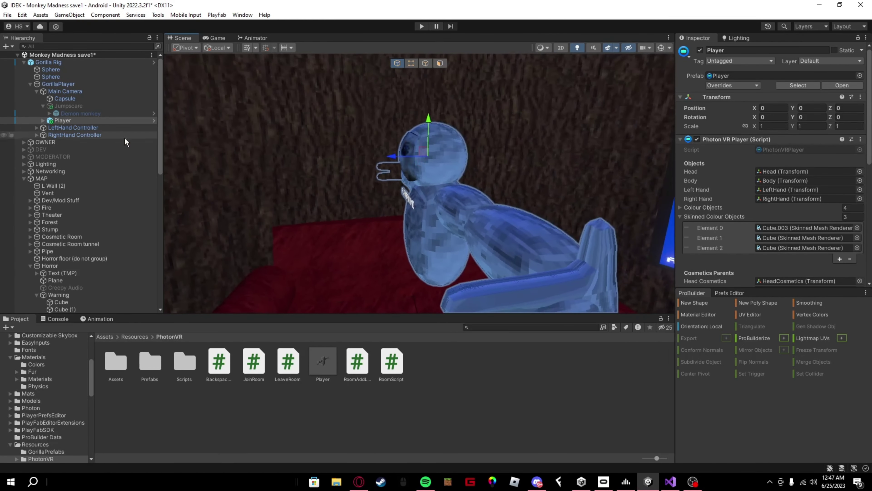
{"action": "left_click", "coordinate": [61, 107]}
{"action": "left_click_drag", "start_coordinate": [587, 197], "coordinate": [448, 168], "text": "alt"}
{"action": "key", "text": "alt+shift+a"}
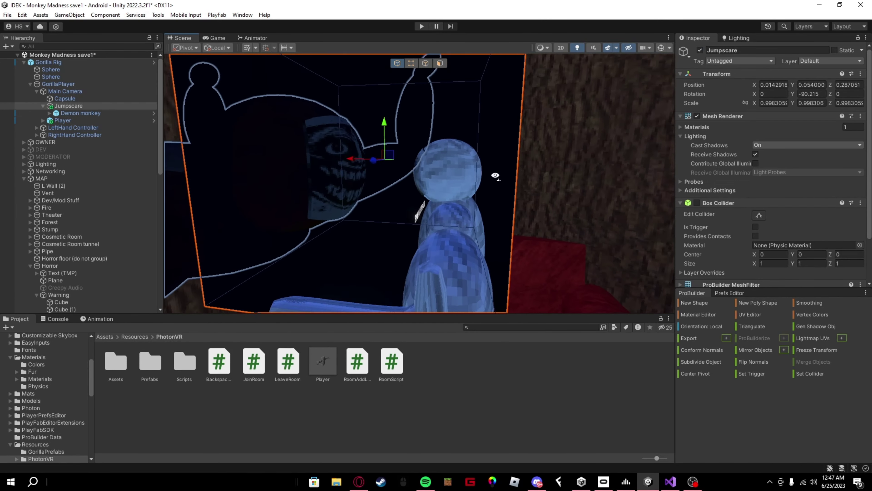
Step: Examine how the Jumpscare cube and the demon monkey's face are positioned in front of the Player's head
{"action": "scroll", "coordinate": [449, 174], "scroll_direction": "down", "scroll_amount": 5}
{"action": "scroll", "coordinate": [450, 177], "scroll_direction": "up", "scroll_amount": 10}
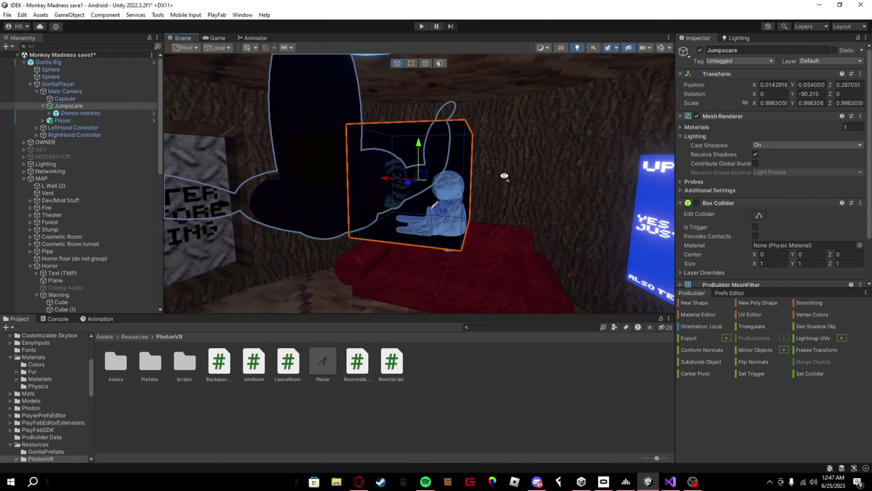
{"action": "key", "text": "s"}
{"action": "right_click_drag", "start_coordinate": [500, 154], "coordinate": [519, 169]}
{"action": "key", "text": "w"}
{"action": "key", "text": "s"}
{"action": "key", "text": "w"}
{"action": "key", "text": "s"}
{"action": "key", "text": "s"}
{"action": "key", "text": "w"}
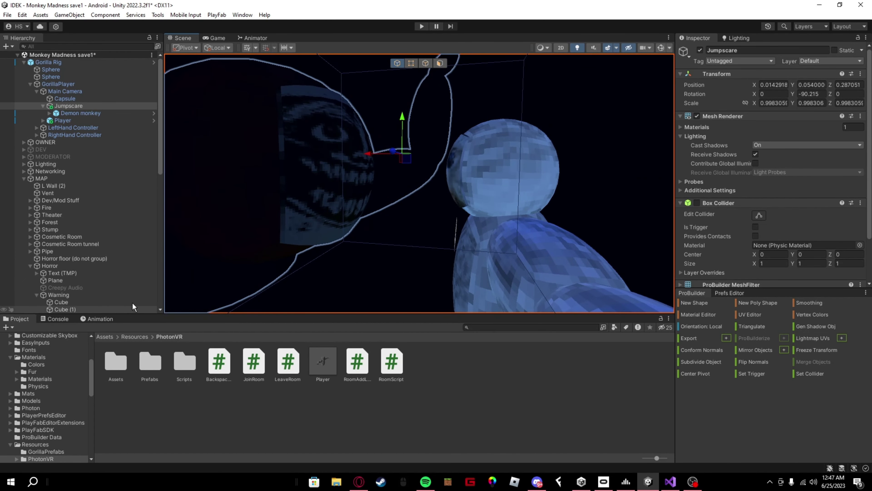
Step: Inspect the Animator on the Demon monkey under Jumpscare, and expand and select its MUMKEY(FIXED) child
{"action": "left_click", "coordinate": [83, 114]}
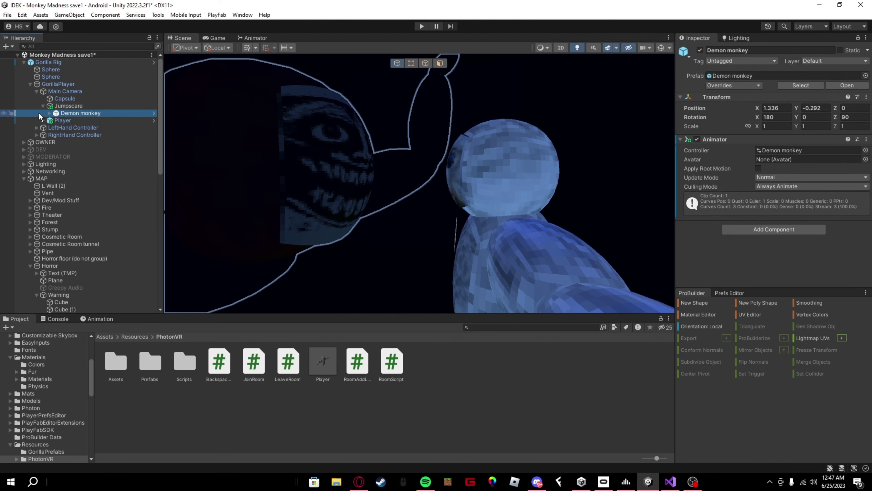
{"action": "left_click", "coordinate": [50, 114]}
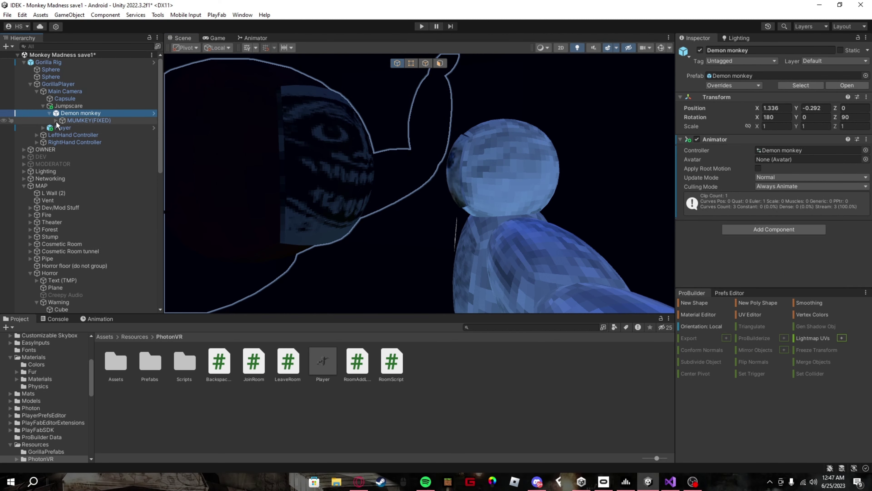
{"action": "left_click", "coordinate": [56, 121]}
{"action": "left_click", "coordinate": [97, 121]}
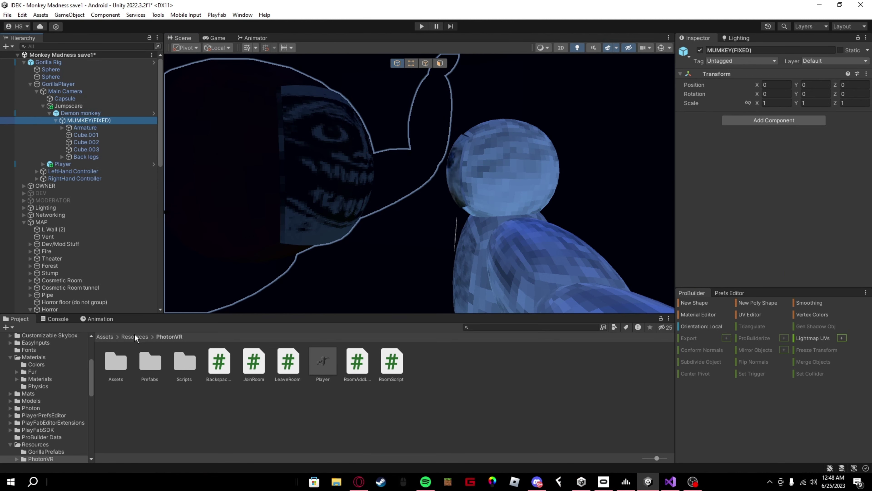
Step: Open the jumpscare monkey's Horror animation clip, play it back and return to the project files
{"action": "left_click", "coordinate": [100, 319]}
{"action": "scroll", "coordinate": [206, 370], "scroll_direction": "down", "scroll_amount": 5}
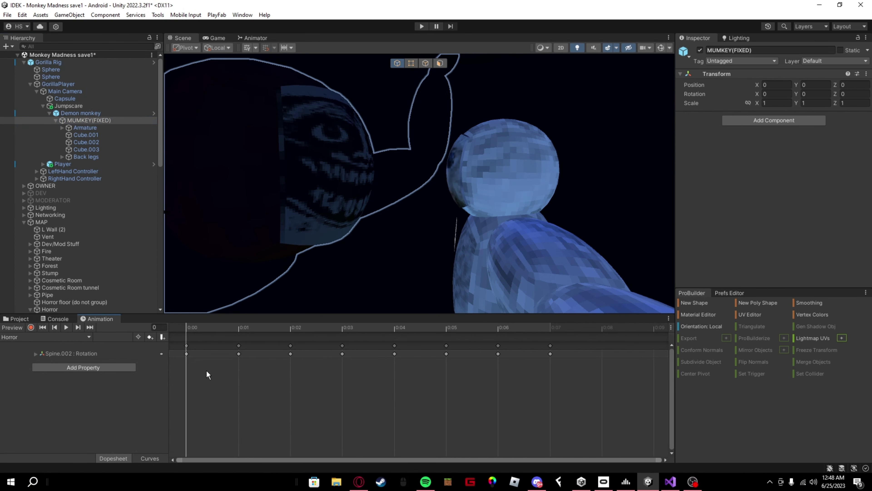
{"action": "right_click_drag", "start_coordinate": [466, 179], "coordinate": [273, 238]}
{"action": "left_click", "coordinate": [66, 327]}
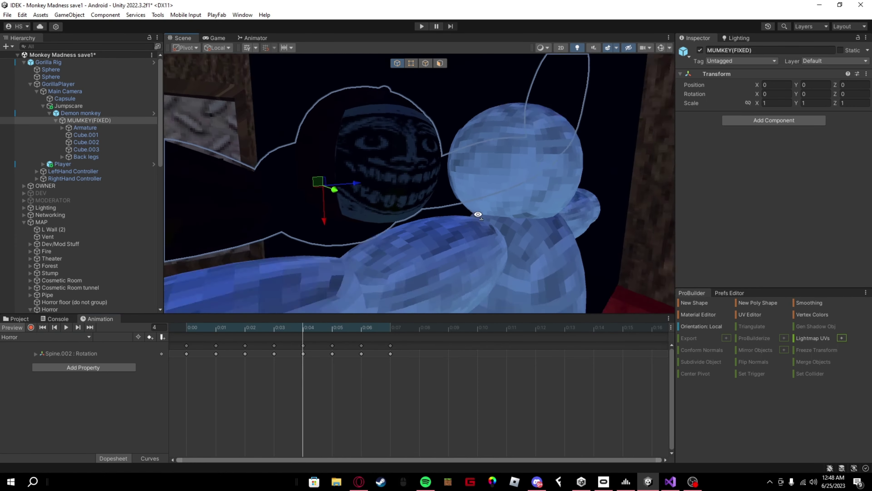
{"action": "left_click_drag", "start_coordinate": [204, 324], "coordinate": [45, 322]}
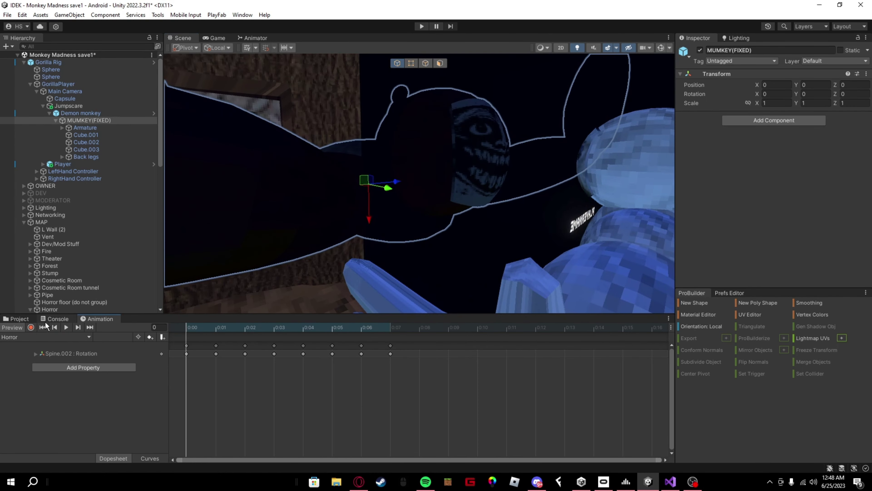
{"action": "left_click", "coordinate": [27, 318]}
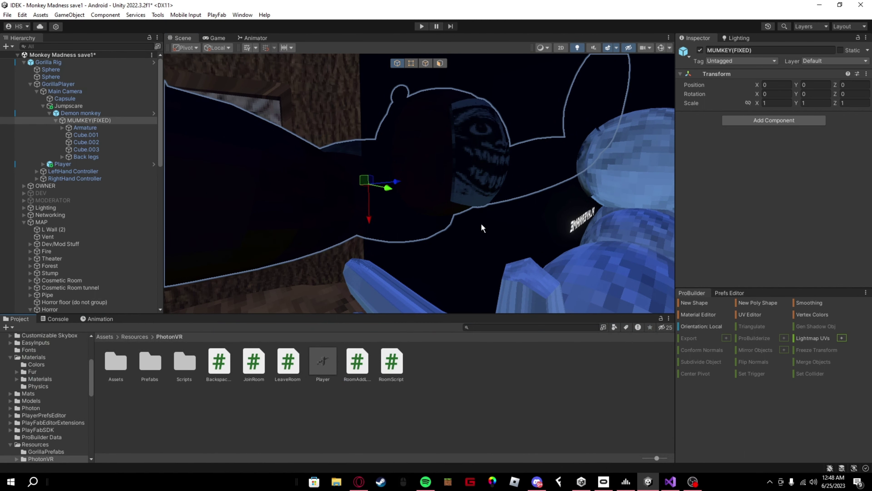
Step: Select Cube in the respawn box and review its Enable script's Jumpscare object and its scream hit sounds
{"action": "left_click", "coordinate": [81, 113]}
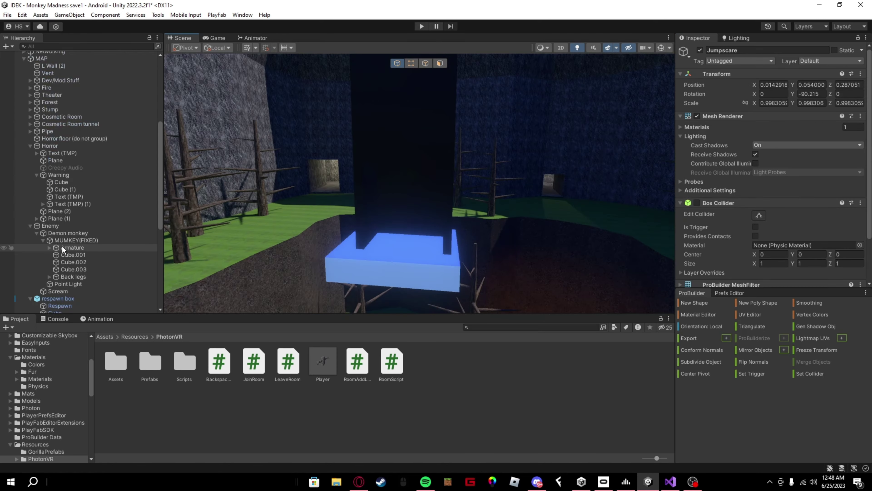
{"action": "scroll", "coordinate": [65, 247], "scroll_direction": "down", "scroll_amount": 4}
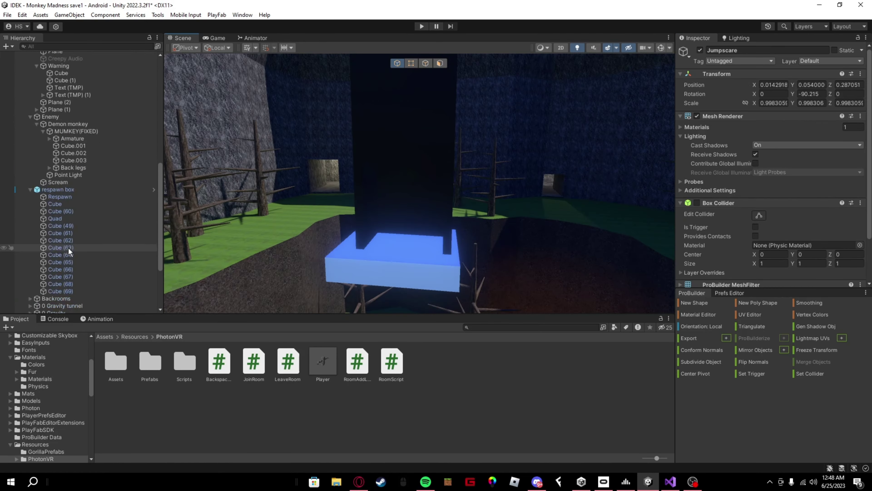
{"action": "left_click", "coordinate": [66, 225]}
{"action": "left_click", "coordinate": [54, 204]}
{"action": "scroll", "coordinate": [810, 146], "scroll_direction": "down", "scroll_amount": 5}
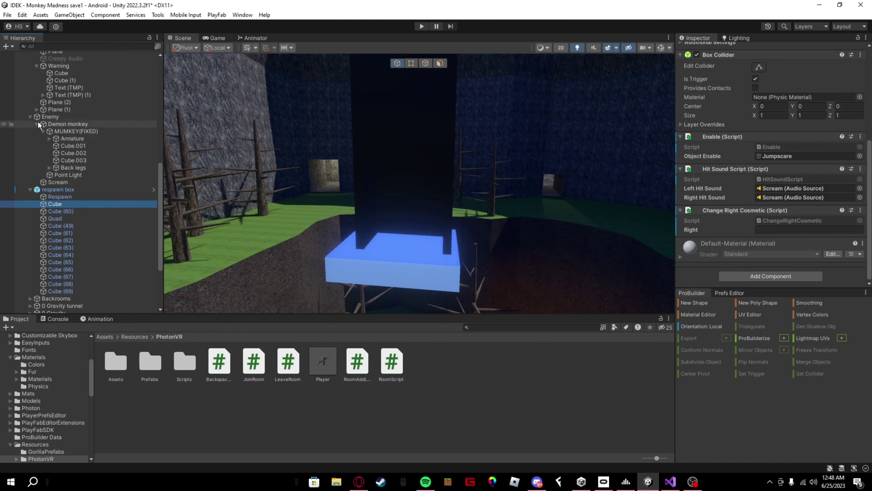
Step: Select Cube (49) in the respawn box and review its Disable script, Box Collider trigger setting, tag and layer
{"action": "scroll", "coordinate": [37, 121], "scroll_direction": "up", "scroll_amount": 3}
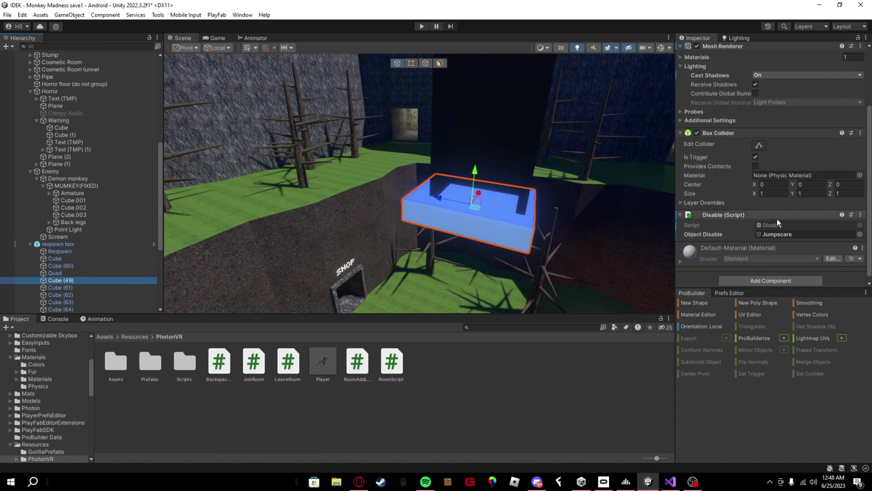
{"action": "right_click_drag", "start_coordinate": [549, 218], "coordinate": [557, 211]}
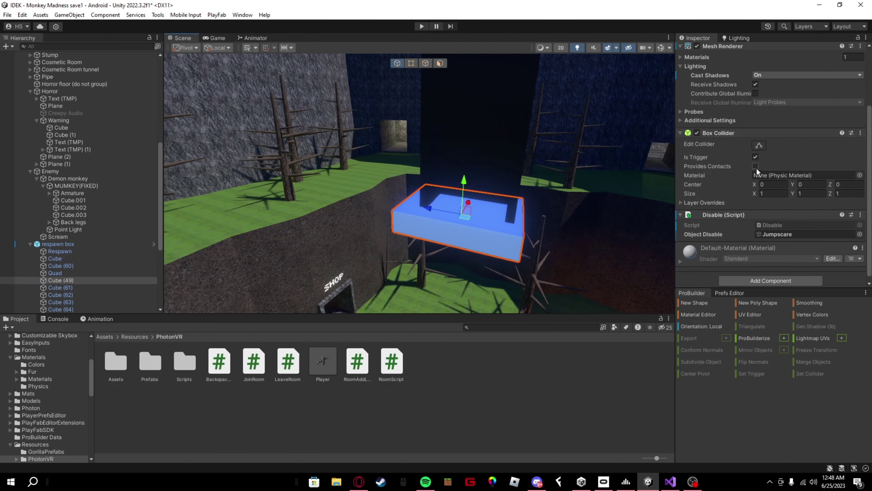
{"action": "scroll", "coordinate": [745, 167], "scroll_direction": "up", "scroll_amount": 1}
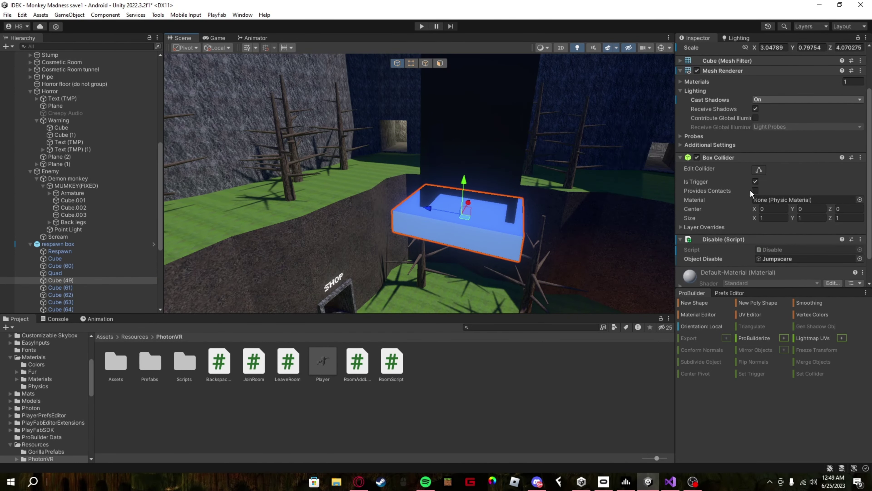
{"action": "scroll", "coordinate": [745, 190], "scroll_direction": "up", "scroll_amount": 3}
{"action": "right_click_drag", "start_coordinate": [224, 255], "coordinate": [234, 259]}
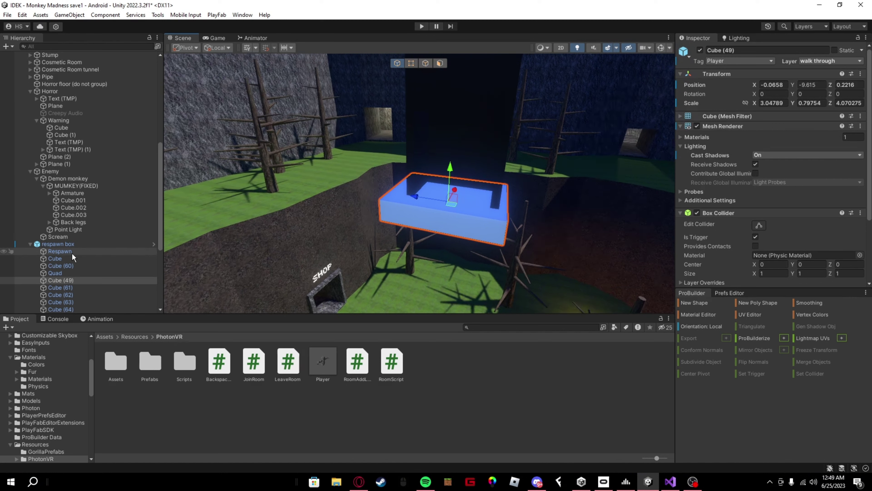
Step: Select the respawn box objects from Cube through Cube (69) and review their walk through layer assignment
{"action": "left_click", "coordinate": [57, 258]}
{"action": "scroll", "coordinate": [62, 271], "scroll_direction": "down", "scroll_amount": 3}
{"action": "left_click", "coordinate": [86, 293], "text": "shift"}
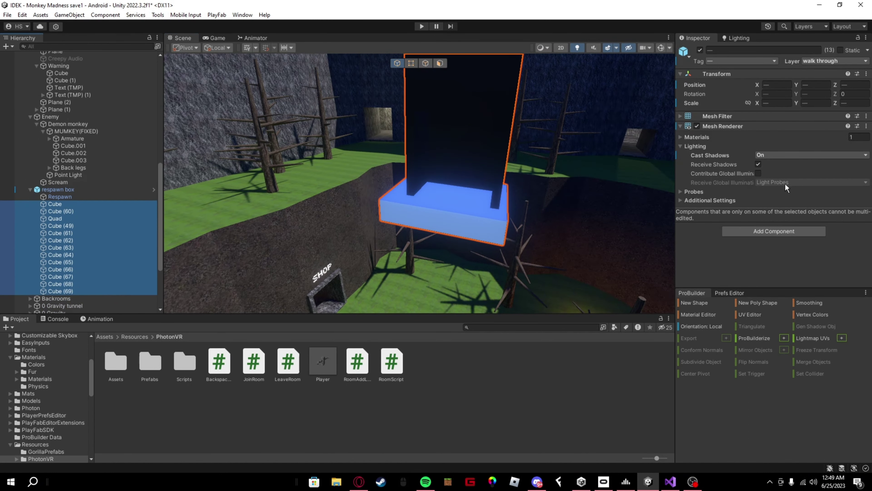
{"action": "left_click", "coordinate": [822, 60]}
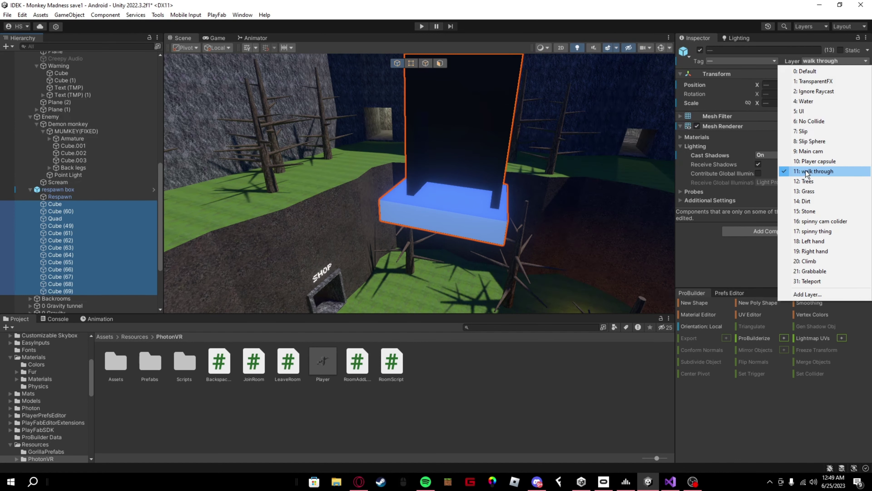
Step: Open the project's Physics settings and examine the walk through layer in the Layer Collision Matrix
{"action": "left_click", "coordinate": [22, 15]}
{"action": "left_click", "coordinate": [107, 301]}
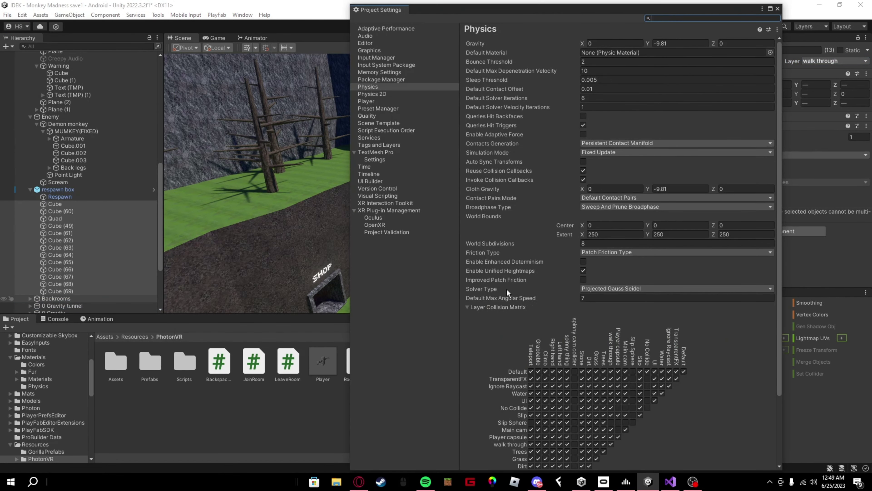
{"action": "scroll", "coordinate": [547, 325], "scroll_direction": "down", "scroll_amount": 5}
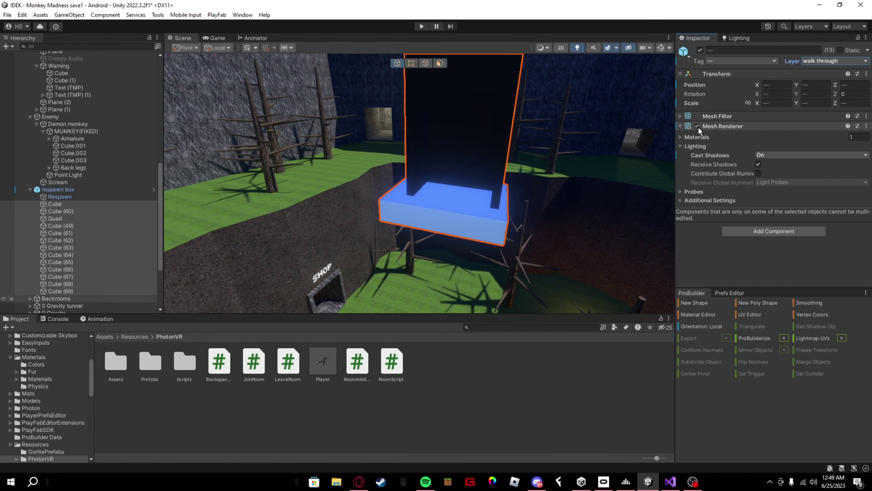
Step: Turn off the Mesh Renderer on all selected respawn box objects and select Cube (49)
{"action": "left_click", "coordinate": [697, 127]}
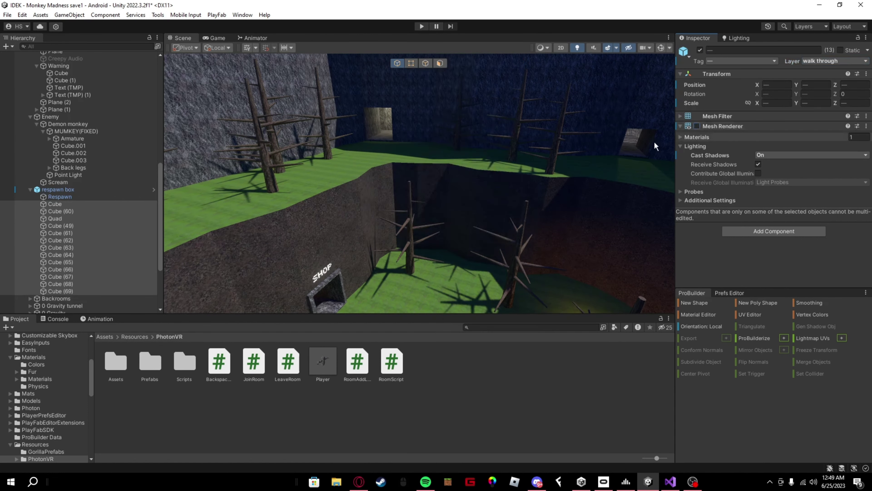
{"action": "double_click", "coordinate": [76, 228]}
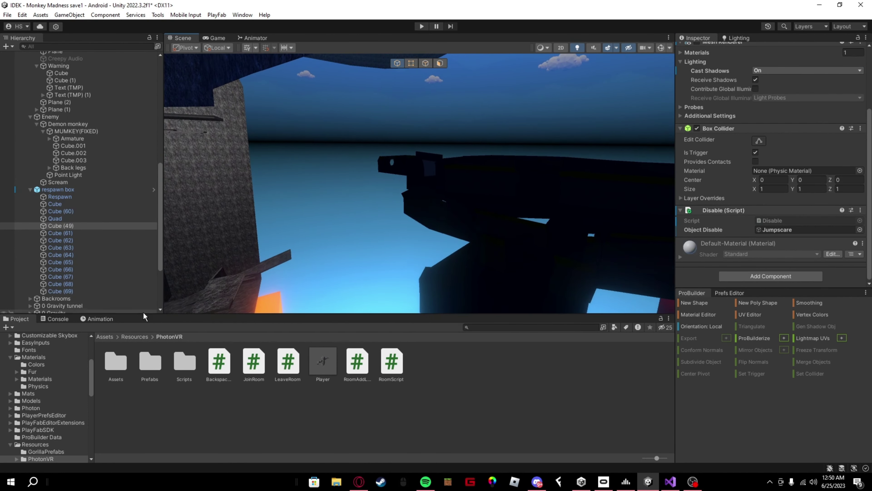
Step: Return the project browser to the root Assets folder and look over the map around the horror area
{"action": "left_click", "coordinate": [105, 336]}
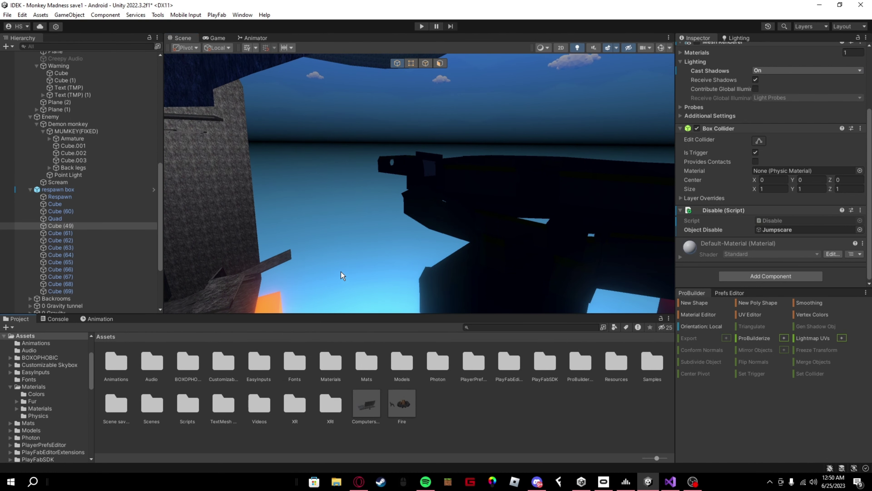
{"action": "right_click_drag", "start_coordinate": [217, 249], "coordinate": [574, 217]}
{"action": "scroll", "coordinate": [54, 181], "scroll_direction": "up", "scroll_amount": 5}
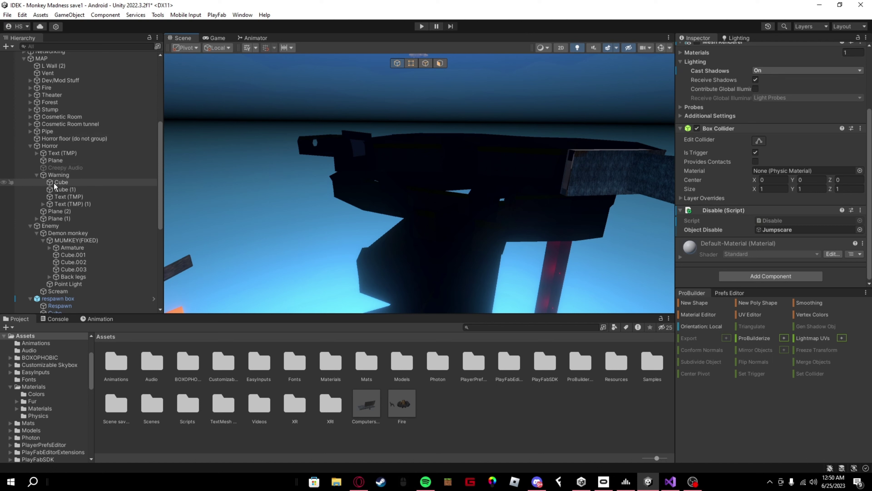
Step: Select the Horror Fog Zone object in the map group and review its Fog Zone script settings
{"action": "scroll", "coordinate": [55, 185], "scroll_direction": "down", "scroll_amount": 9}
{"action": "left_click", "coordinate": [87, 281]}
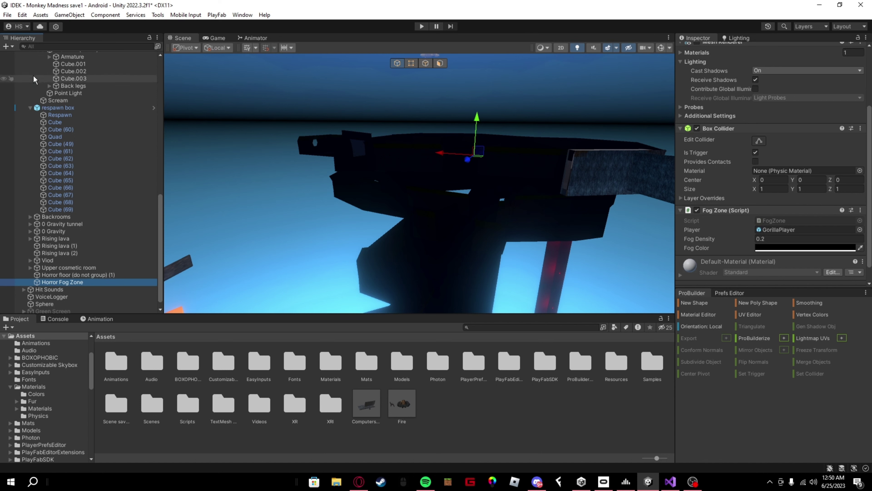
{"action": "scroll", "coordinate": [95, 124], "scroll_direction": "up", "scroll_amount": 10}
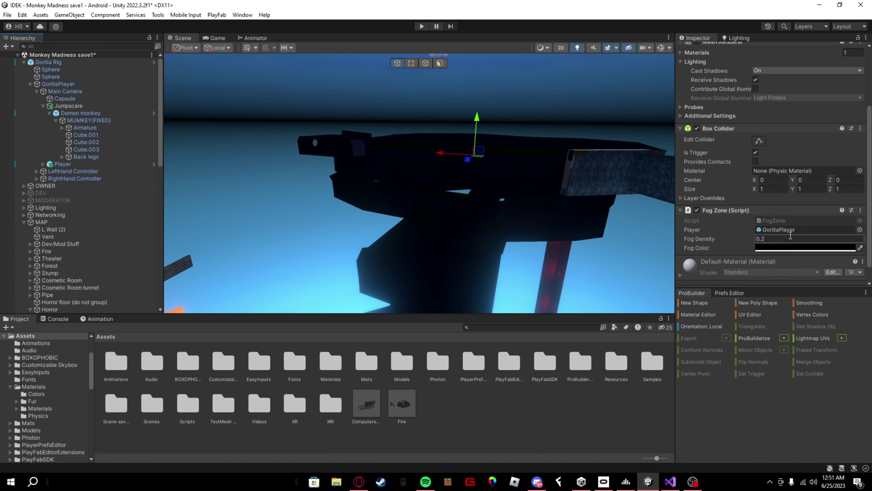
Step: Try a light orange fog color in the Horror Fog Zone's script
{"action": "left_click", "coordinate": [773, 248]}
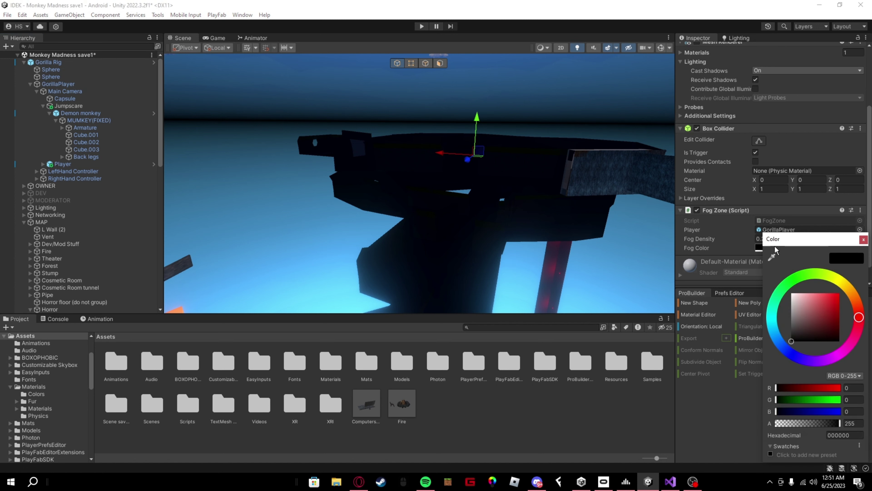
{"action": "left_click", "coordinate": [850, 292]}
{"action": "left_click_drag", "start_coordinate": [818, 299], "coordinate": [825, 292]}
{"action": "left_click", "coordinate": [863, 239]}
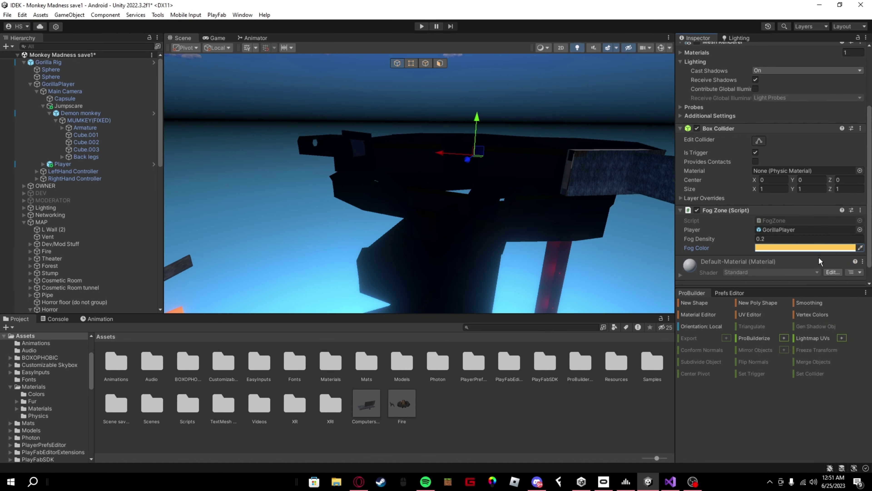
Step: Set the Horror Fog Zone's fog color back to black
{"action": "left_click", "coordinate": [802, 249]}
{"action": "left_click_drag", "start_coordinate": [813, 304], "coordinate": [785, 345]}
{"action": "right_click_drag", "start_coordinate": [590, 254], "coordinate": [768, 202]}
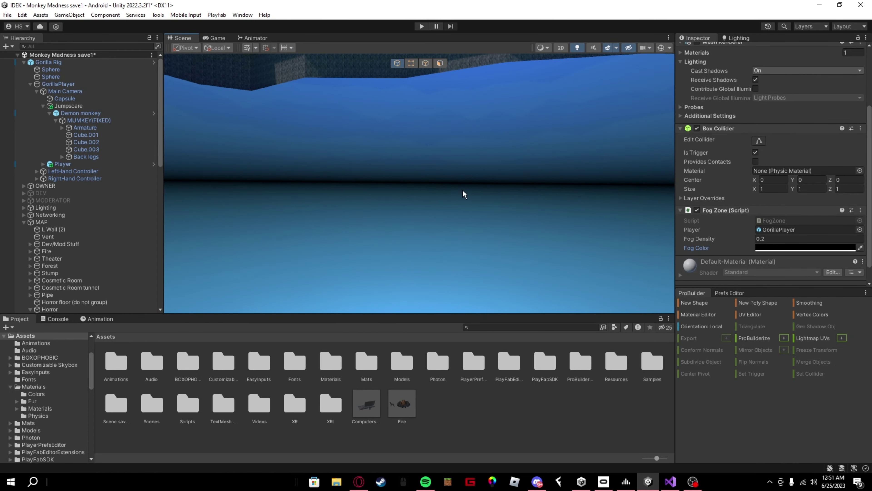
{"action": "right_click_drag", "start_coordinate": [338, 196], "coordinate": [397, 181]}
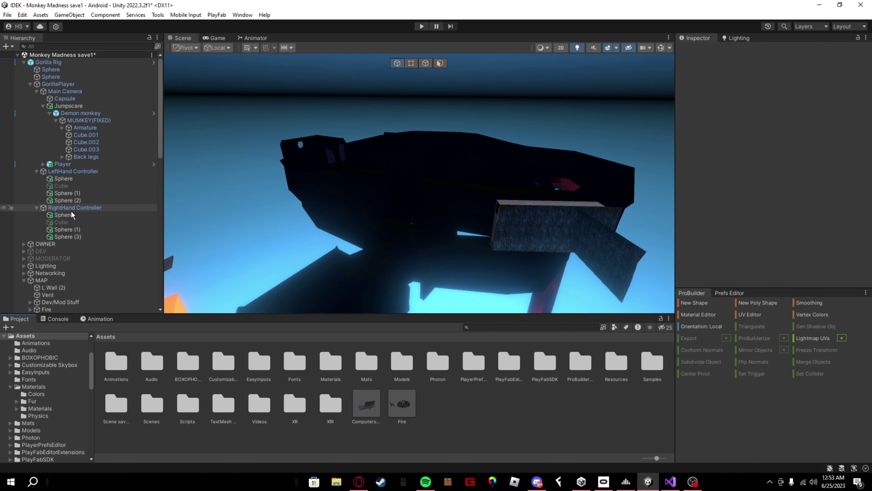
Step: Select Sphere (1) under both the left and right hand controllers and review their tag, layer and sphere collider
{"action": "left_click", "coordinate": [66, 179]}
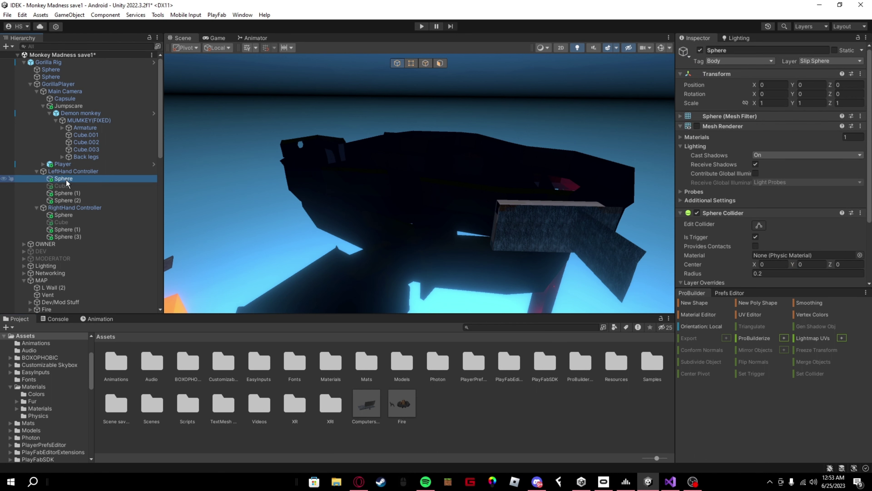
{"action": "left_click", "coordinate": [72, 193]}
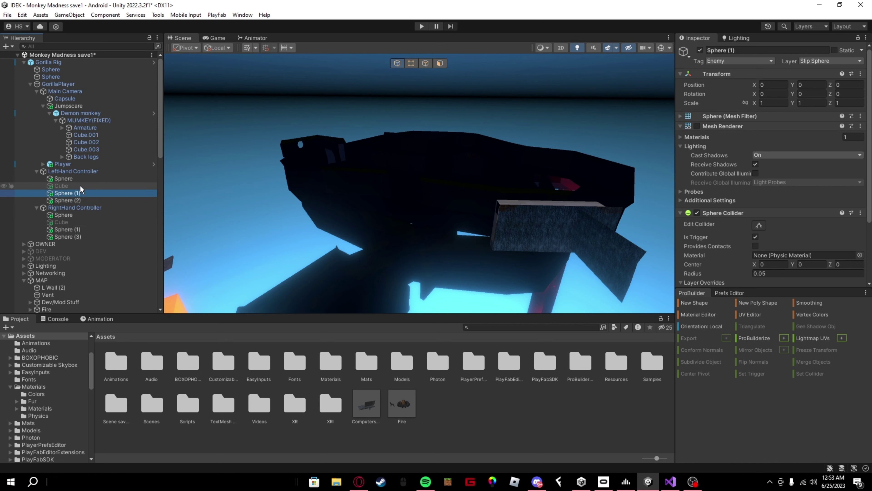
{"action": "left_click", "coordinate": [67, 230], "text": "ctrl"}
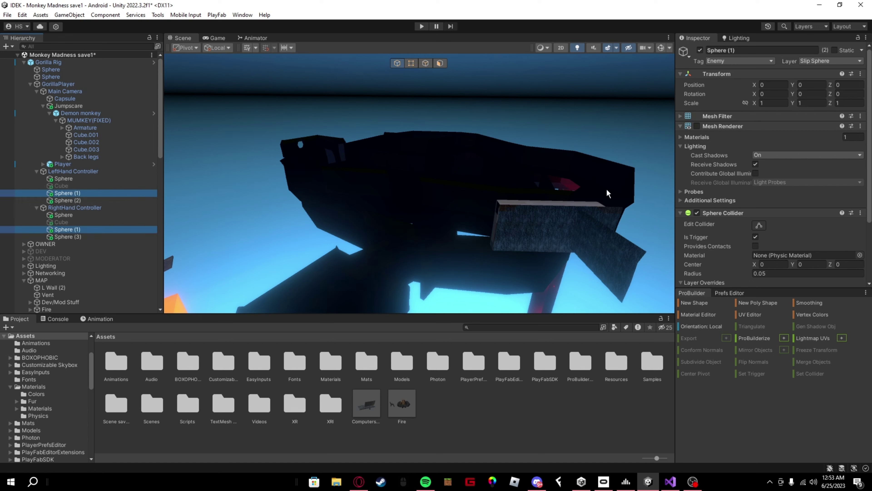
{"action": "scroll", "coordinate": [784, 237], "scroll_direction": "down", "scroll_amount": 3}
{"action": "scroll", "coordinate": [783, 238], "scroll_direction": "up", "scroll_amount": 5}
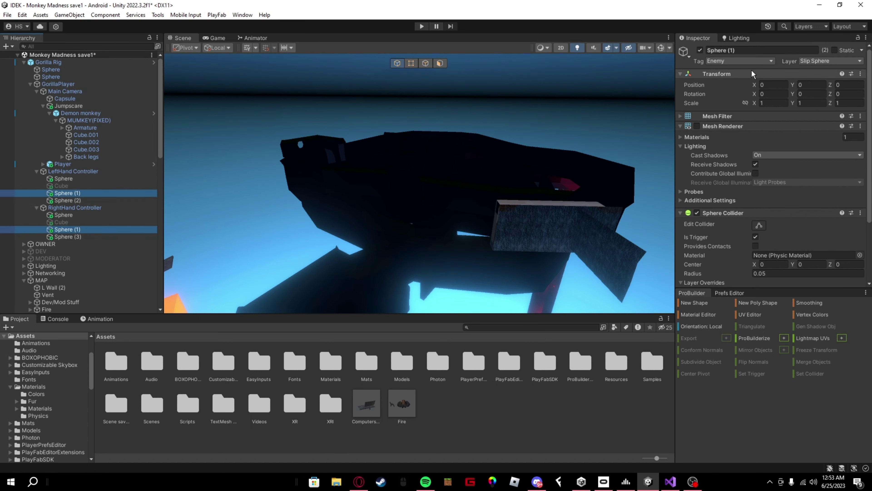
Step: Open the project's tag list from the spheres' tag options, start a new tag without saving it and highlight the Enemy tag
{"action": "left_click", "coordinate": [738, 60]}
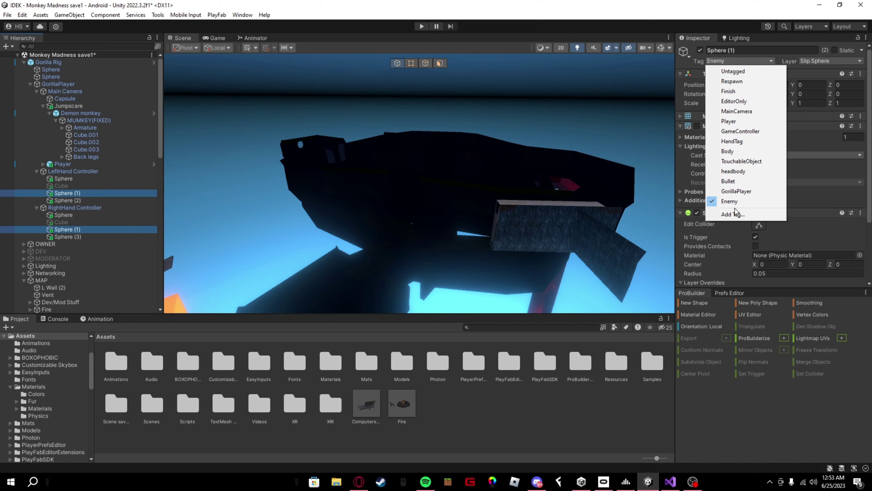
{"action": "left_click", "coordinate": [738, 214]}
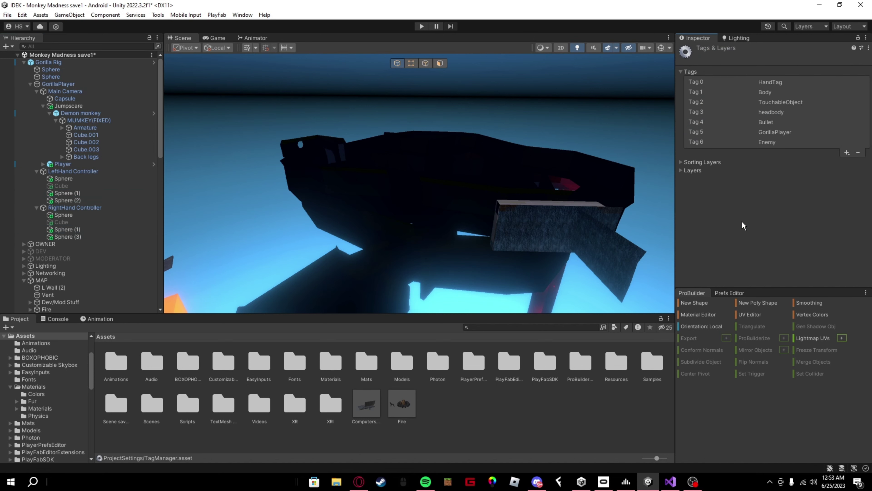
{"action": "left_click", "coordinate": [847, 153]}
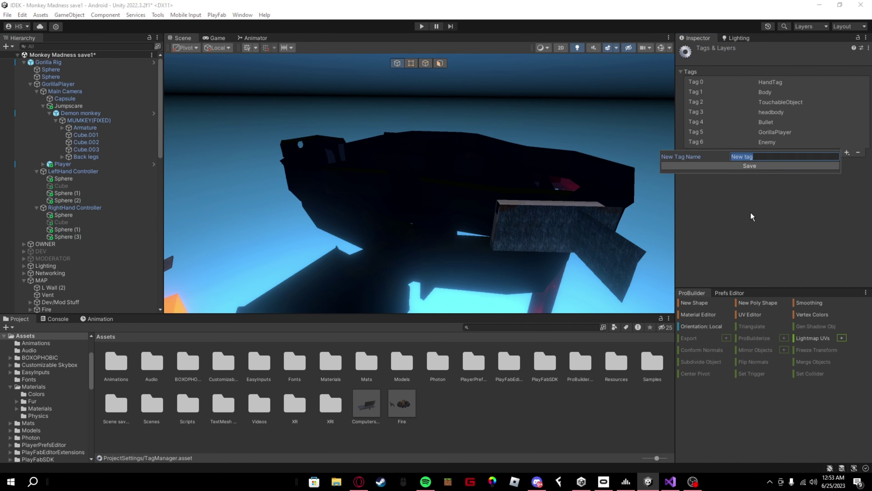
{"action": "left_click", "coordinate": [782, 142]}
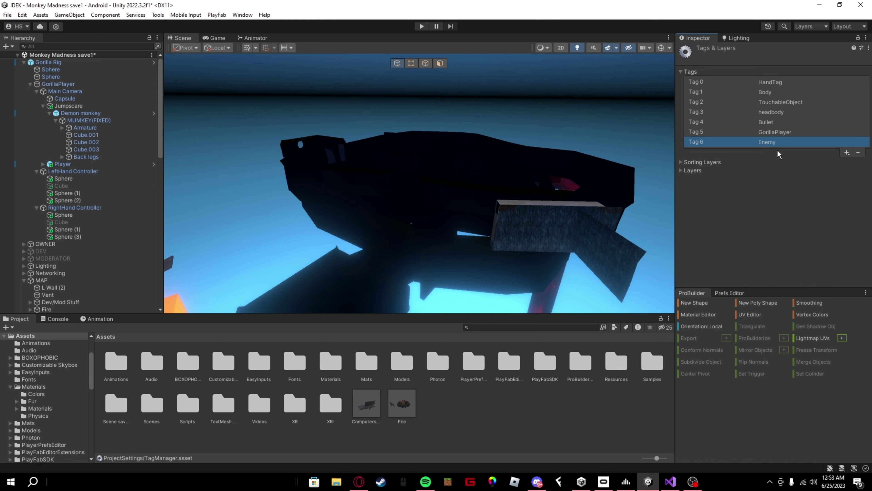
Step: Reselect Sphere (1) under both hand controllers and examine their layer assignment among the available layers
{"action": "left_click", "coordinate": [67, 229]}
{"action": "left_click", "coordinate": [68, 193], "text": "ctrl"}
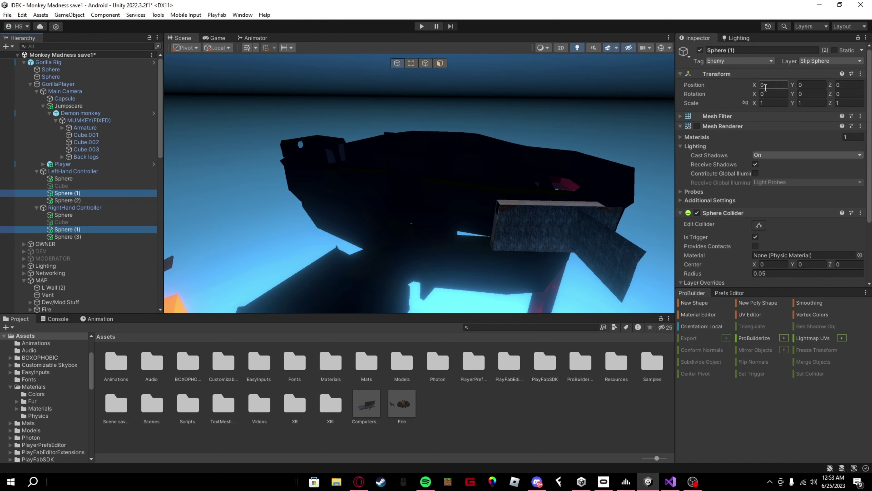
{"action": "left_click", "coordinate": [824, 60]}
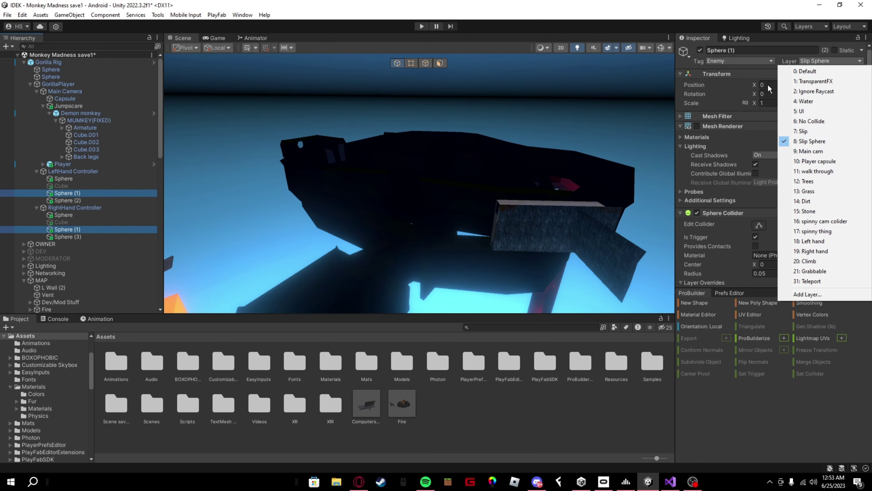
{"action": "left_click", "coordinate": [679, 159]}
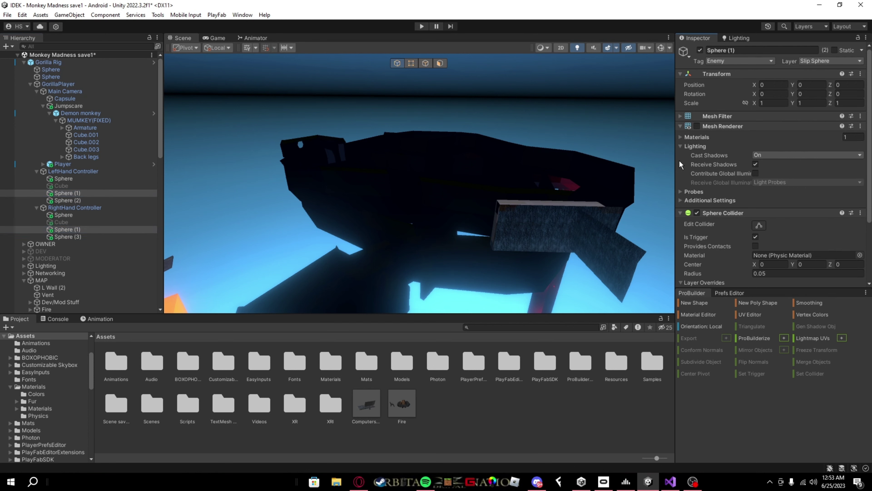
Step: Select Sphere (2) and Sphere (3) under the hand controllers, compare them with Sphere (1) and review their tag options
{"action": "left_click", "coordinate": [67, 200]}
{"action": "left_click", "coordinate": [72, 237], "text": "ctrl"}
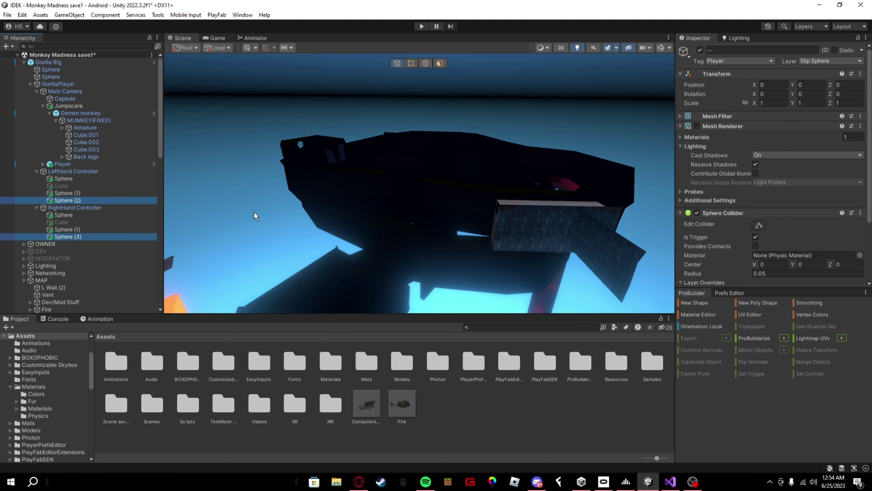
{"action": "key", "text": "Up"}
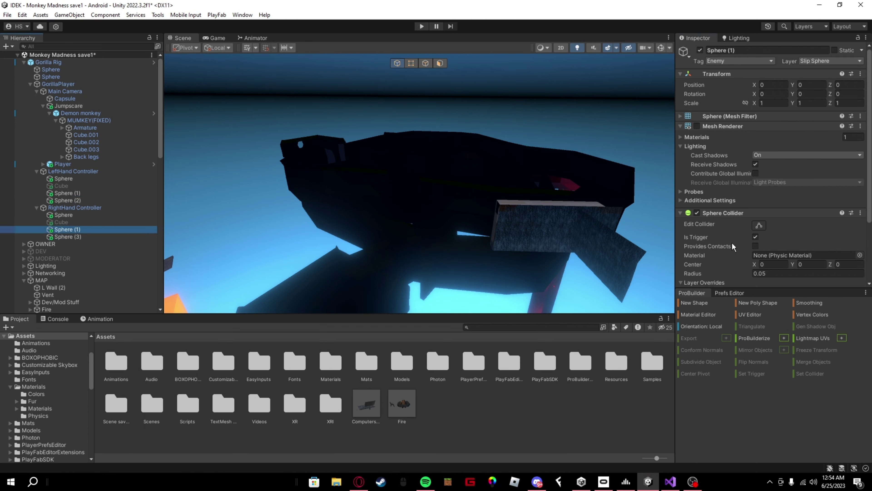
{"action": "left_click", "coordinate": [84, 194], "text": "ctrl"}
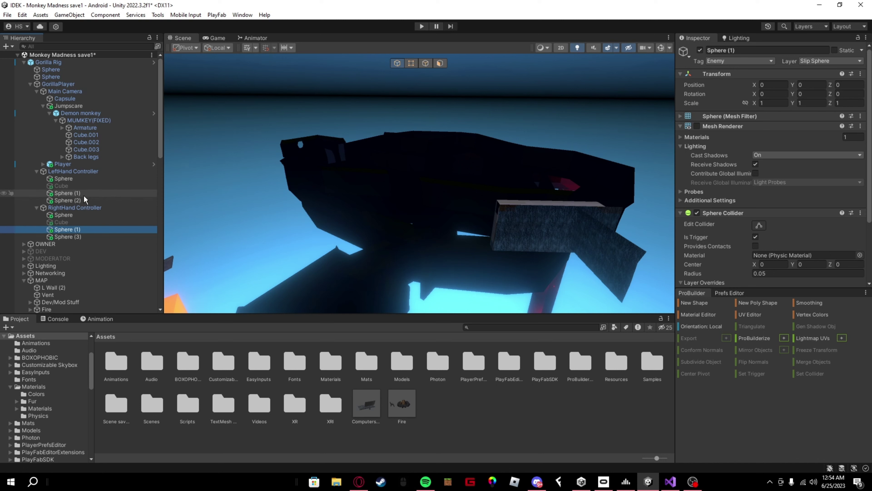
{"action": "left_click", "coordinate": [94, 201]}
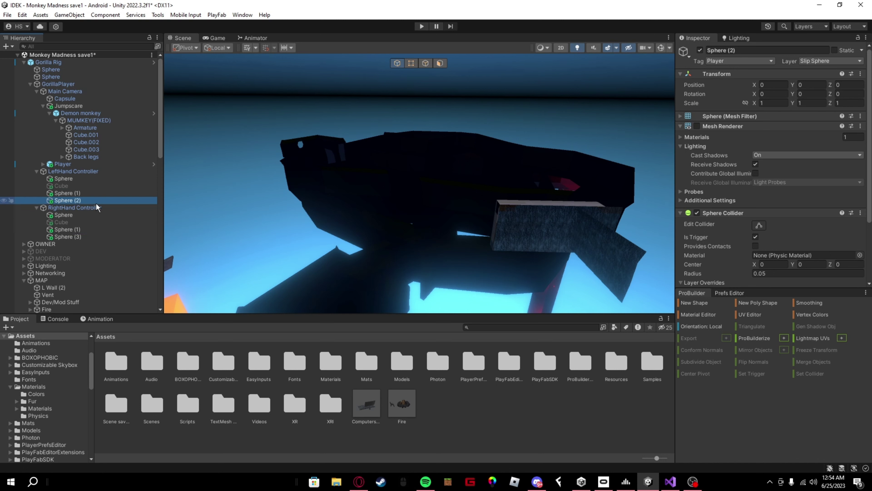
{"action": "left_click", "coordinate": [89, 237], "text": "ctrl"}
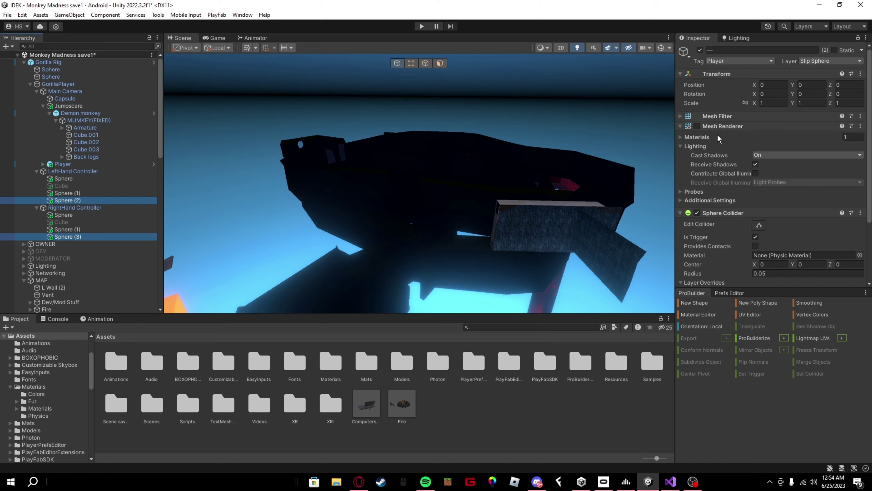
{"action": "left_click", "coordinate": [734, 61]}
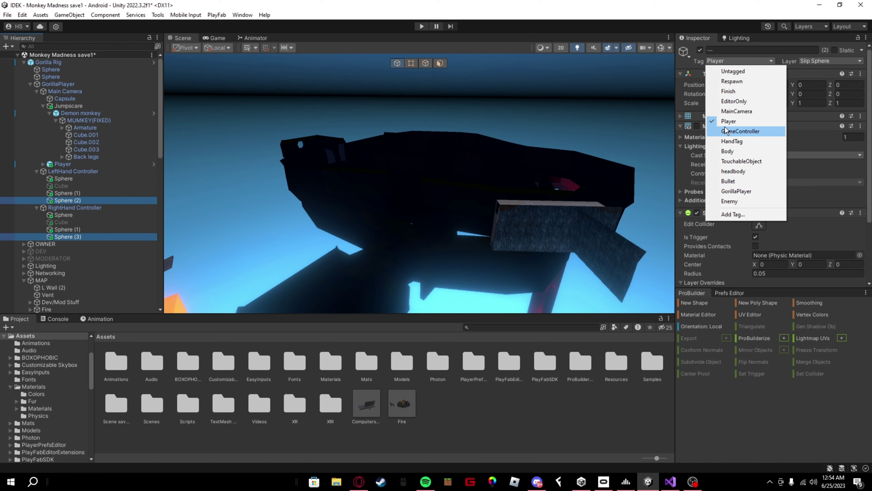
{"action": "left_click", "coordinate": [807, 73]}
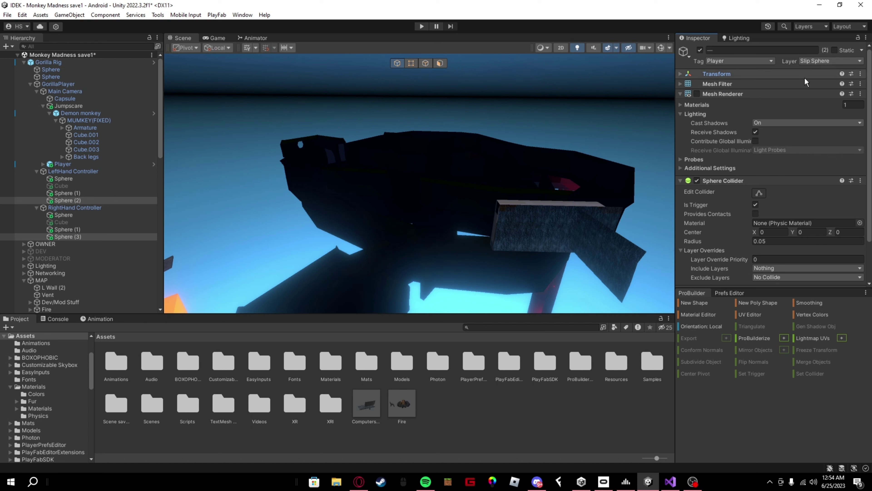
Step: Select the Capsule under Main Camera and review its tag, layer and capsule collider
{"action": "left_click", "coordinate": [68, 98]}
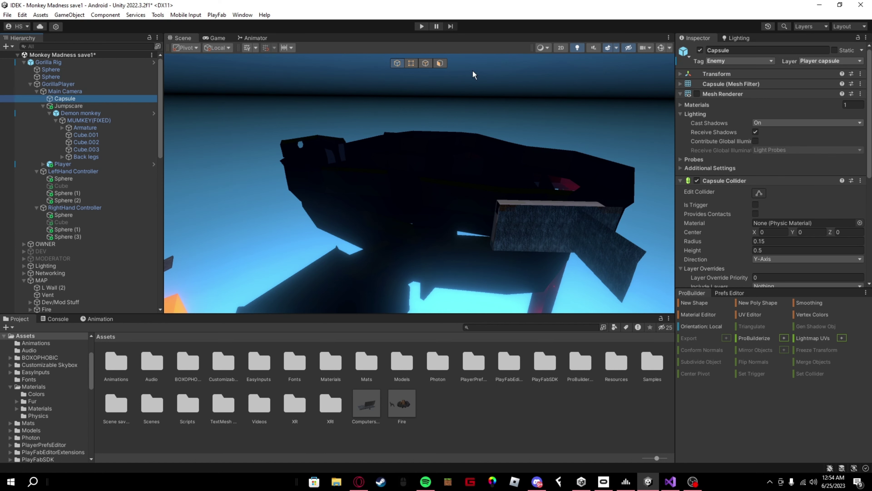